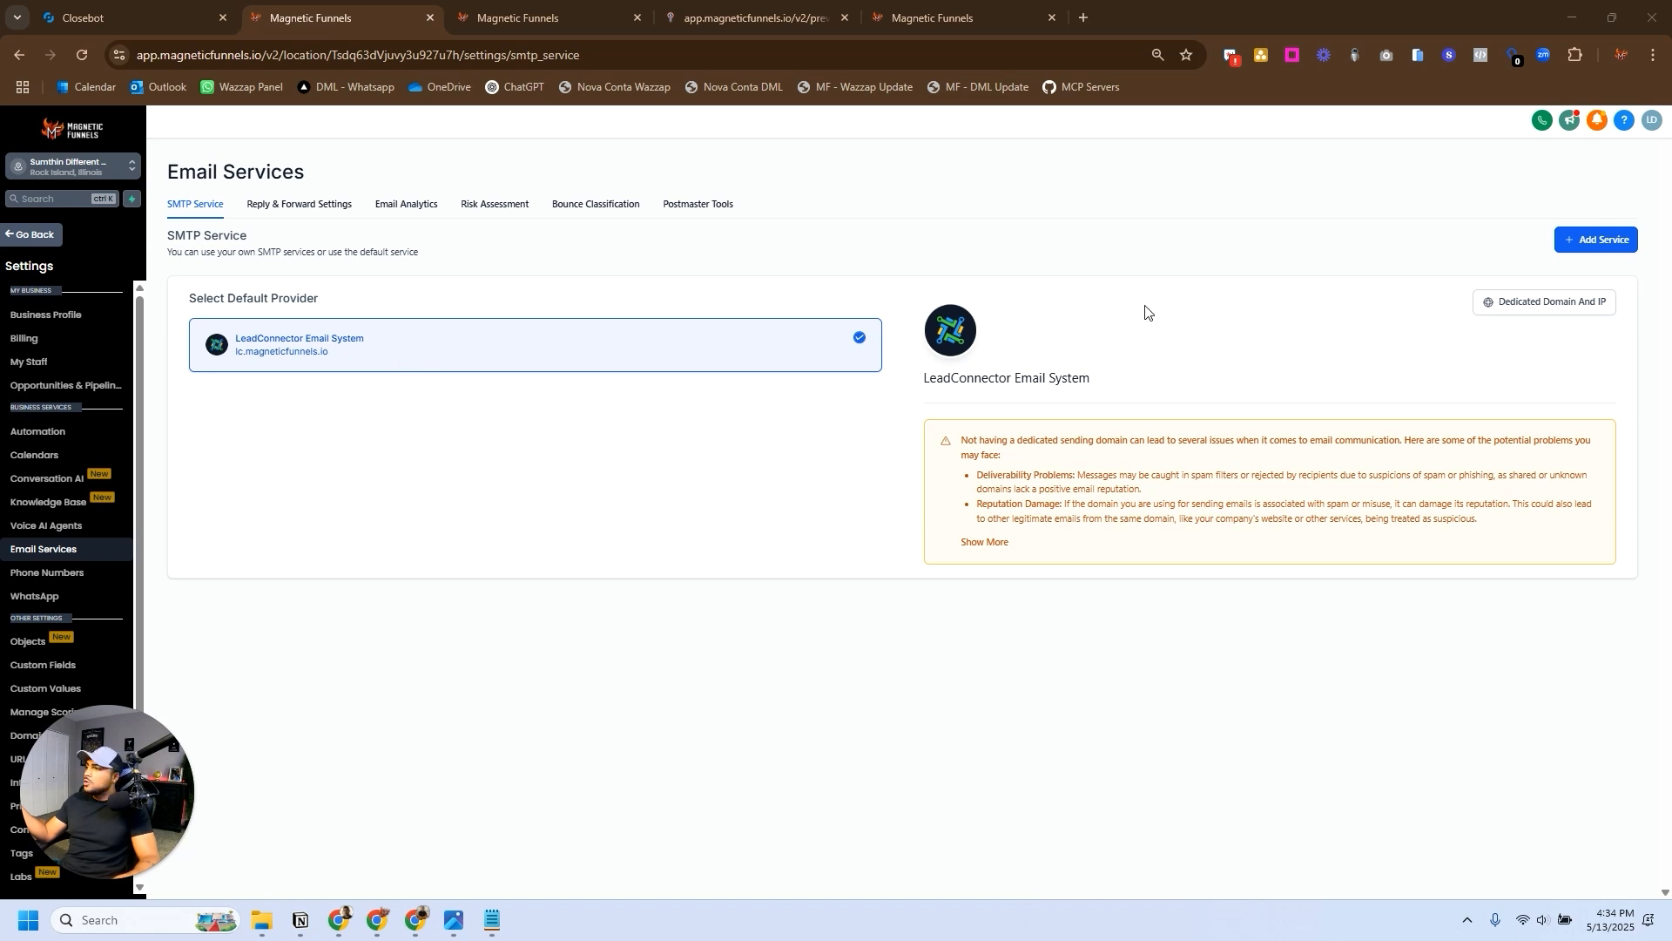
# - Start adding a dedicated sending domain for the email service and enter mail.getsumthindifferent.com as the domain name
pyautogui.click(1550, 301)
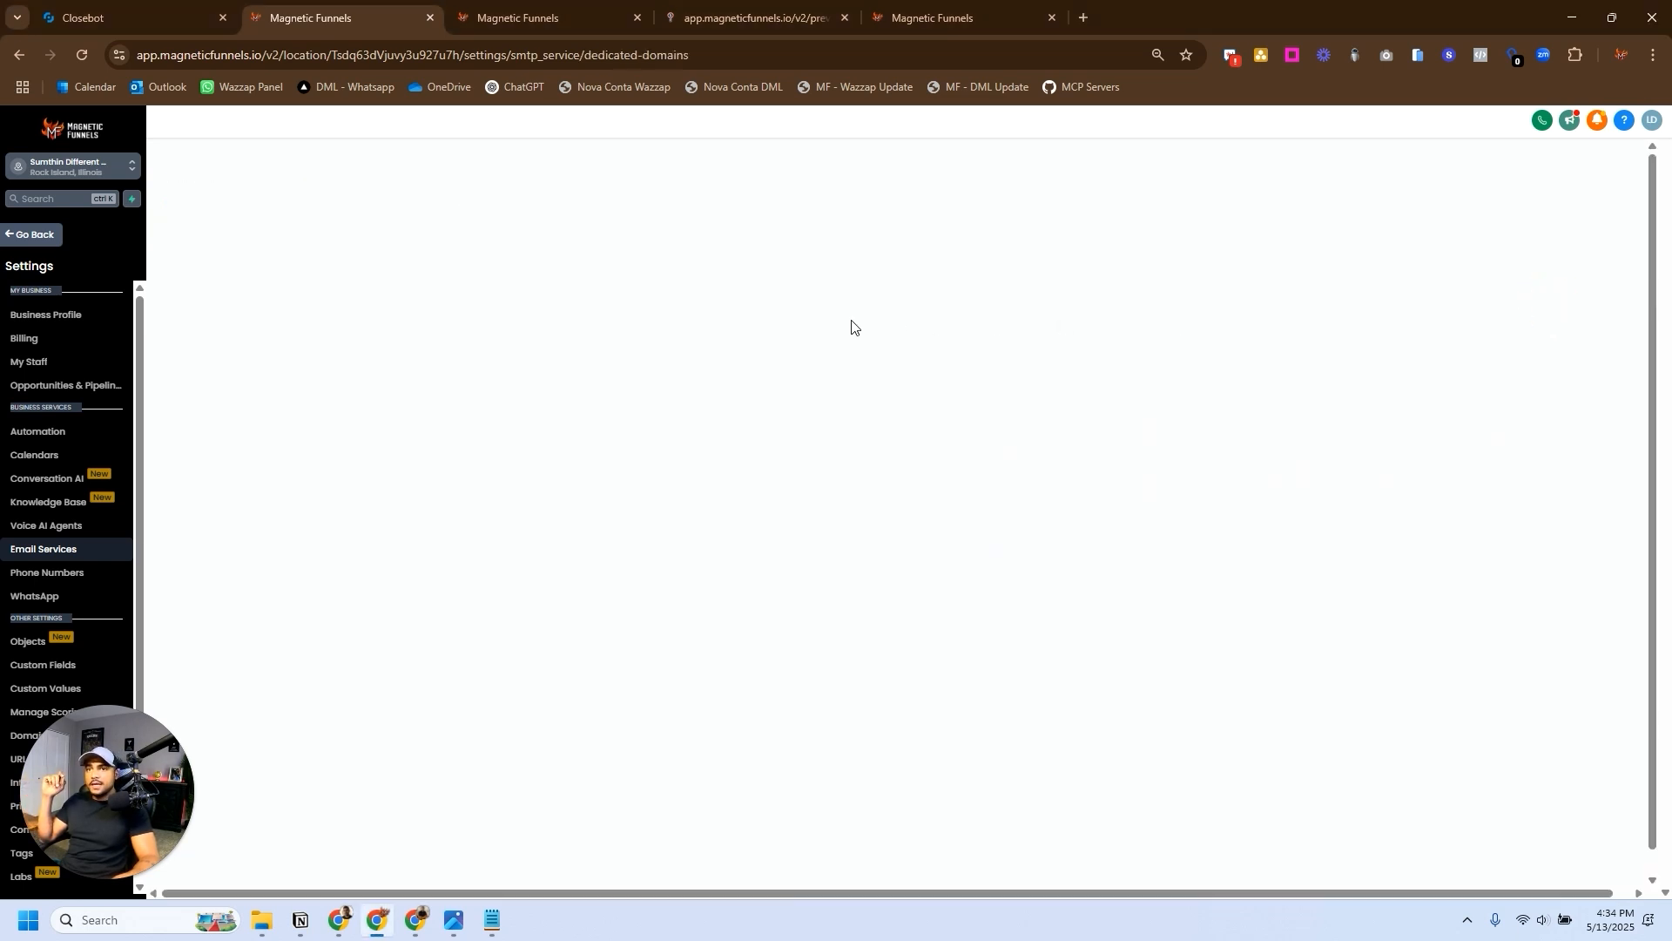
pyautogui.click(1586, 236)
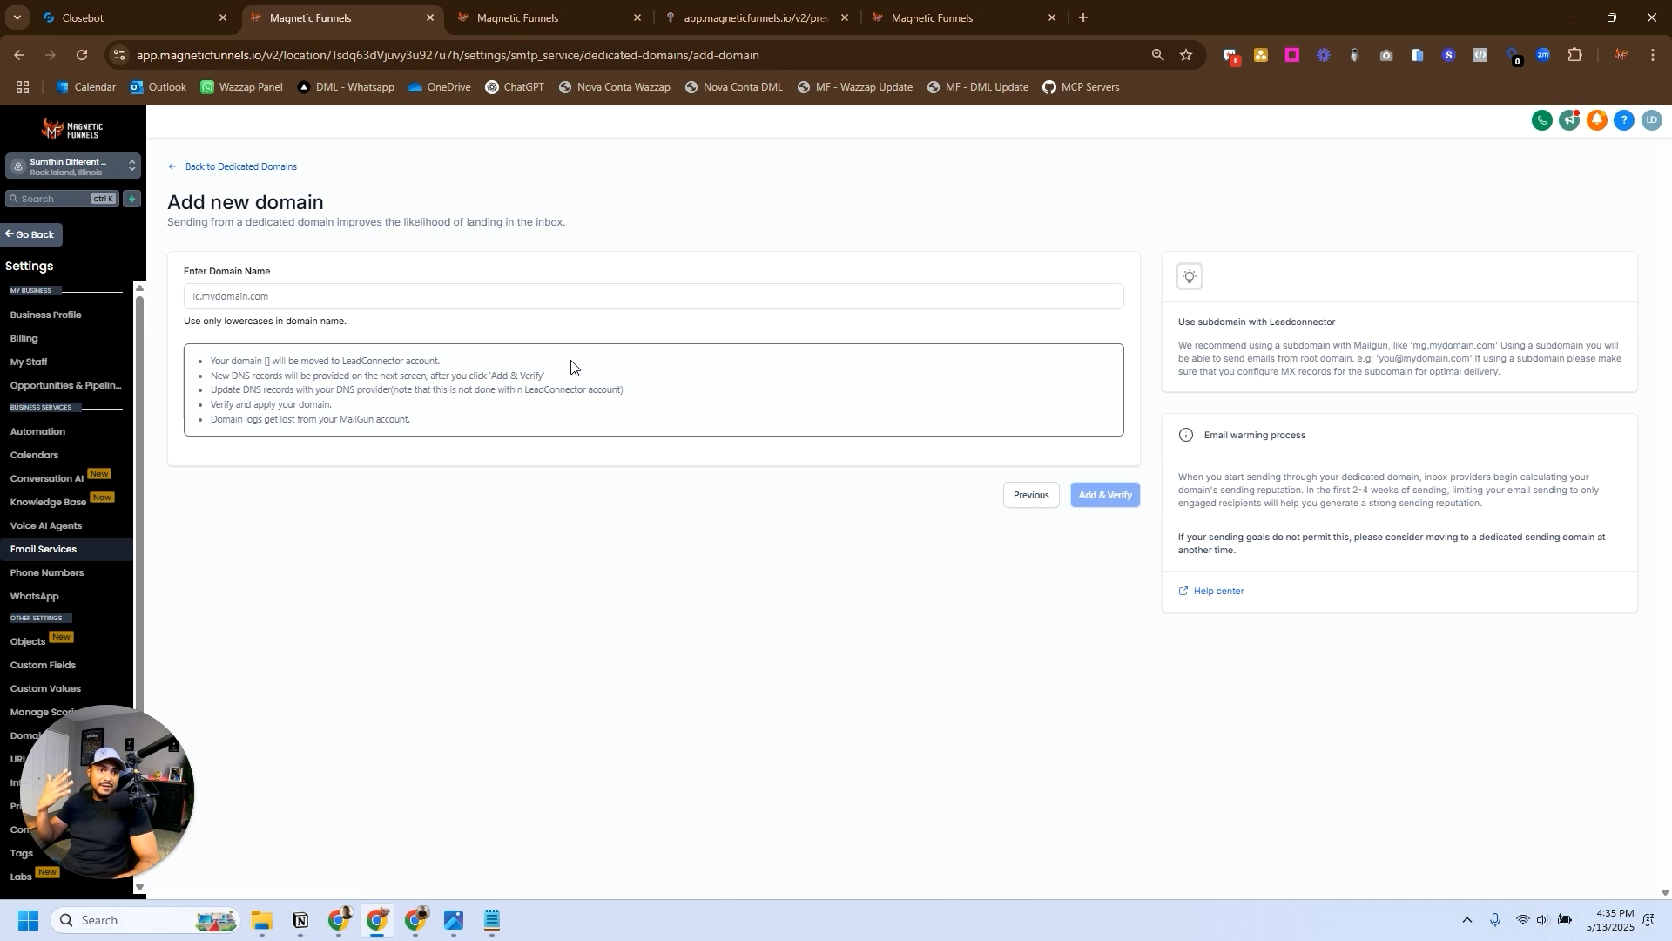
pyautogui.click(257, 296)
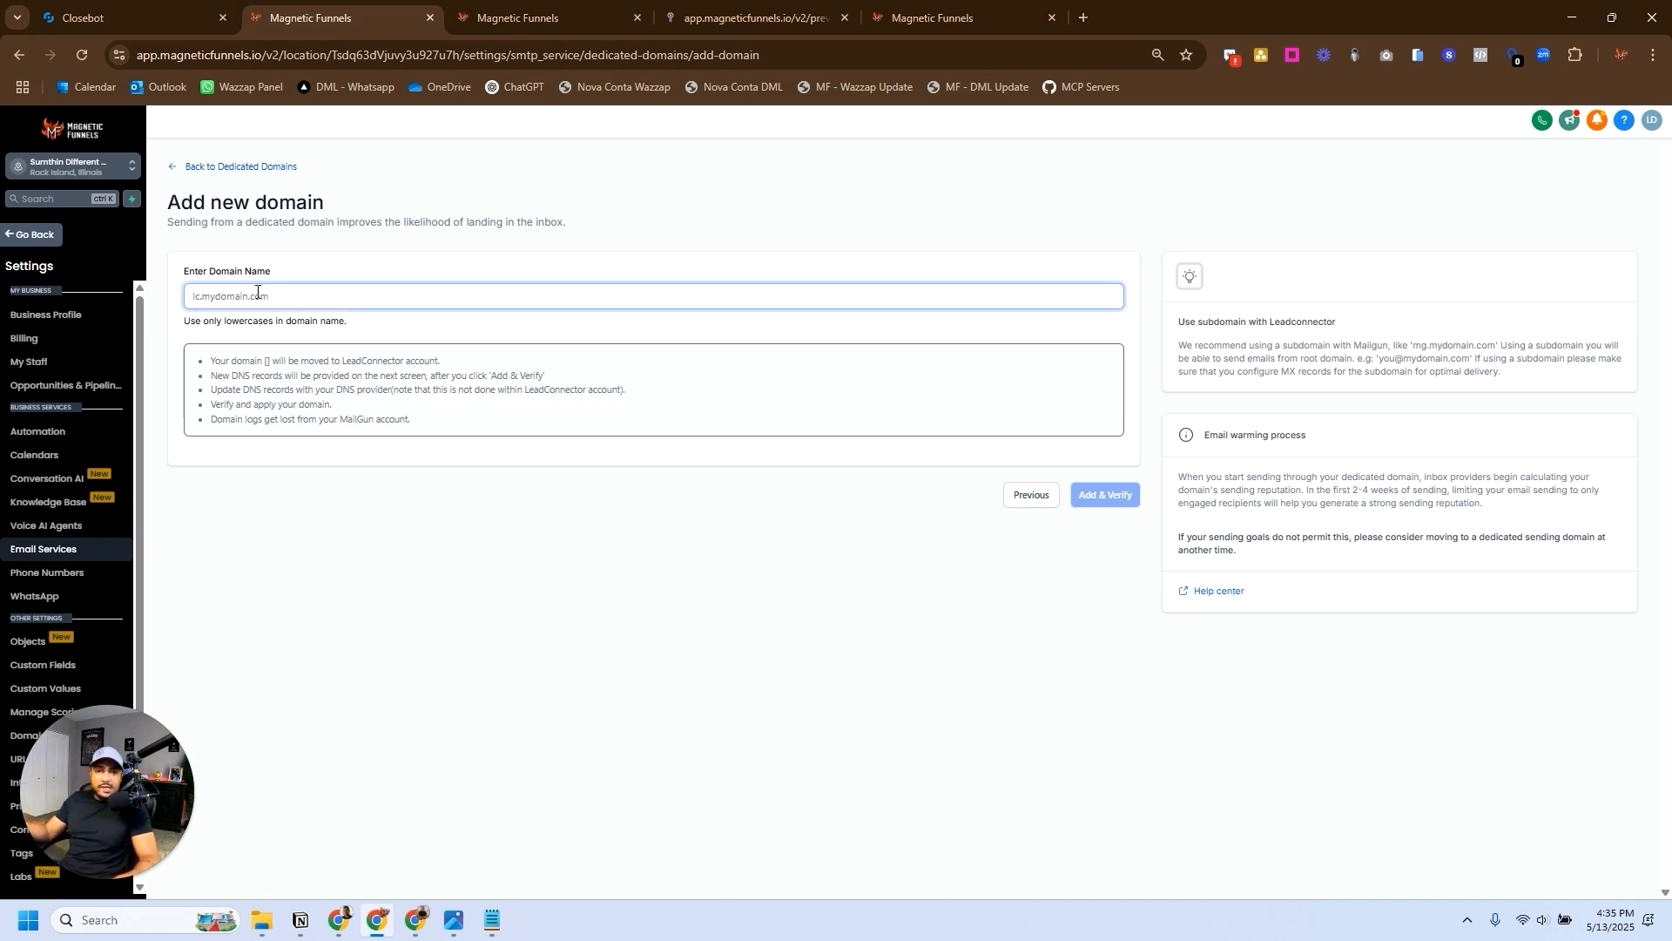
pyautogui.write('mail.')
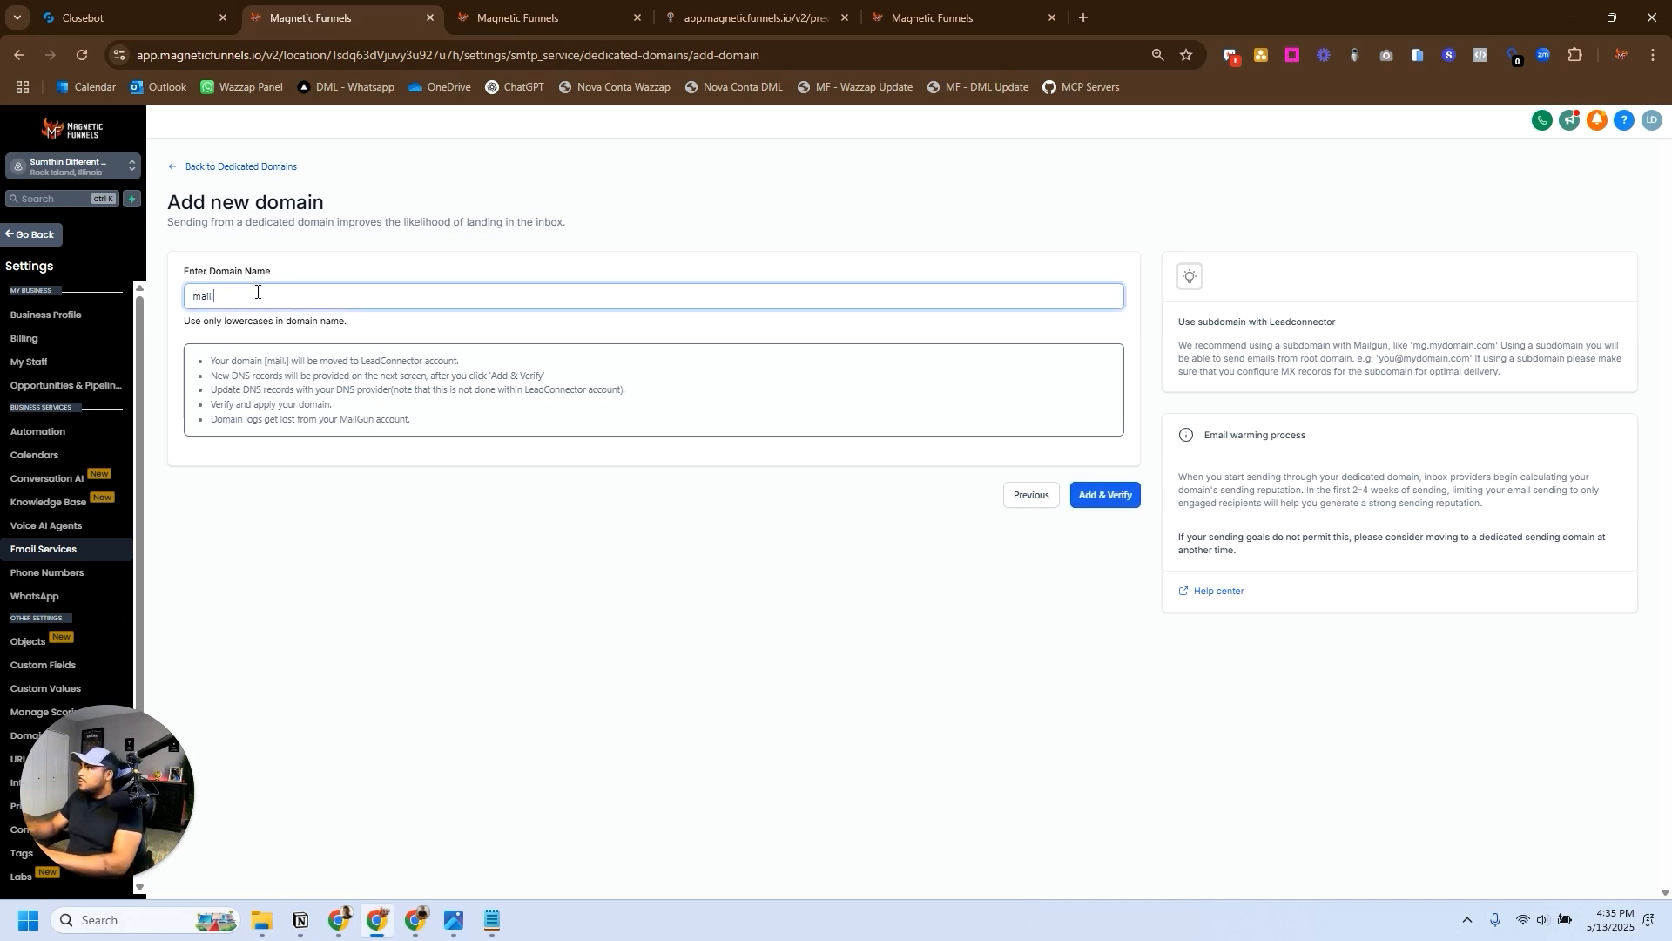
pyautogui.write('getsumthin')
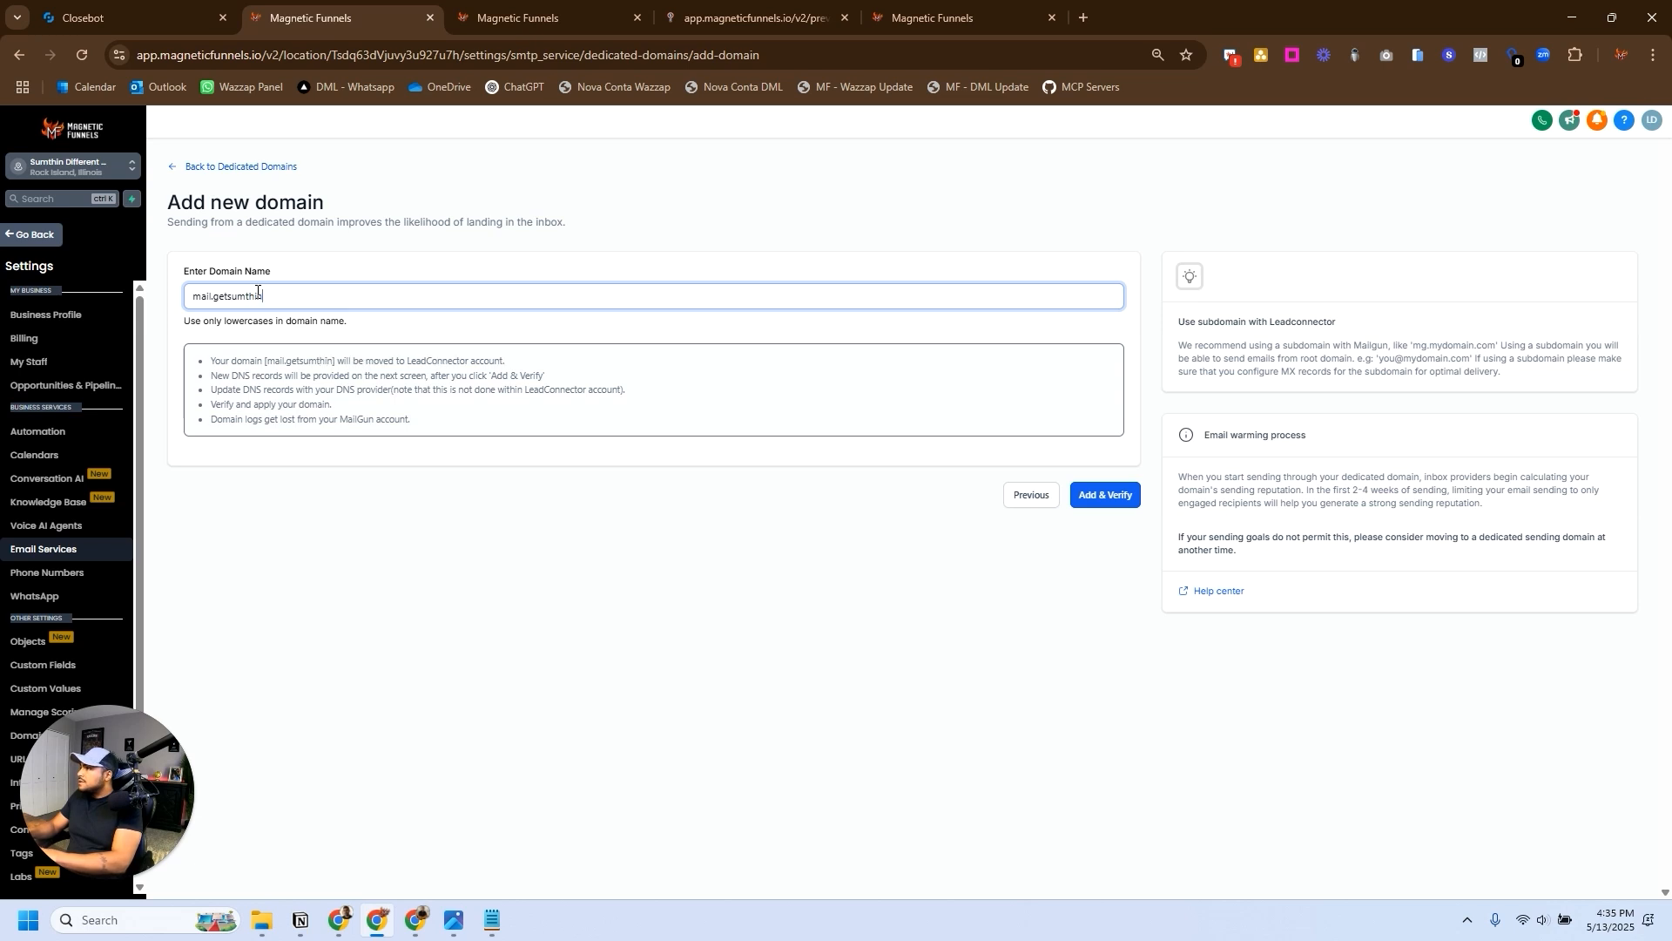
pyautogui.write('different.com')
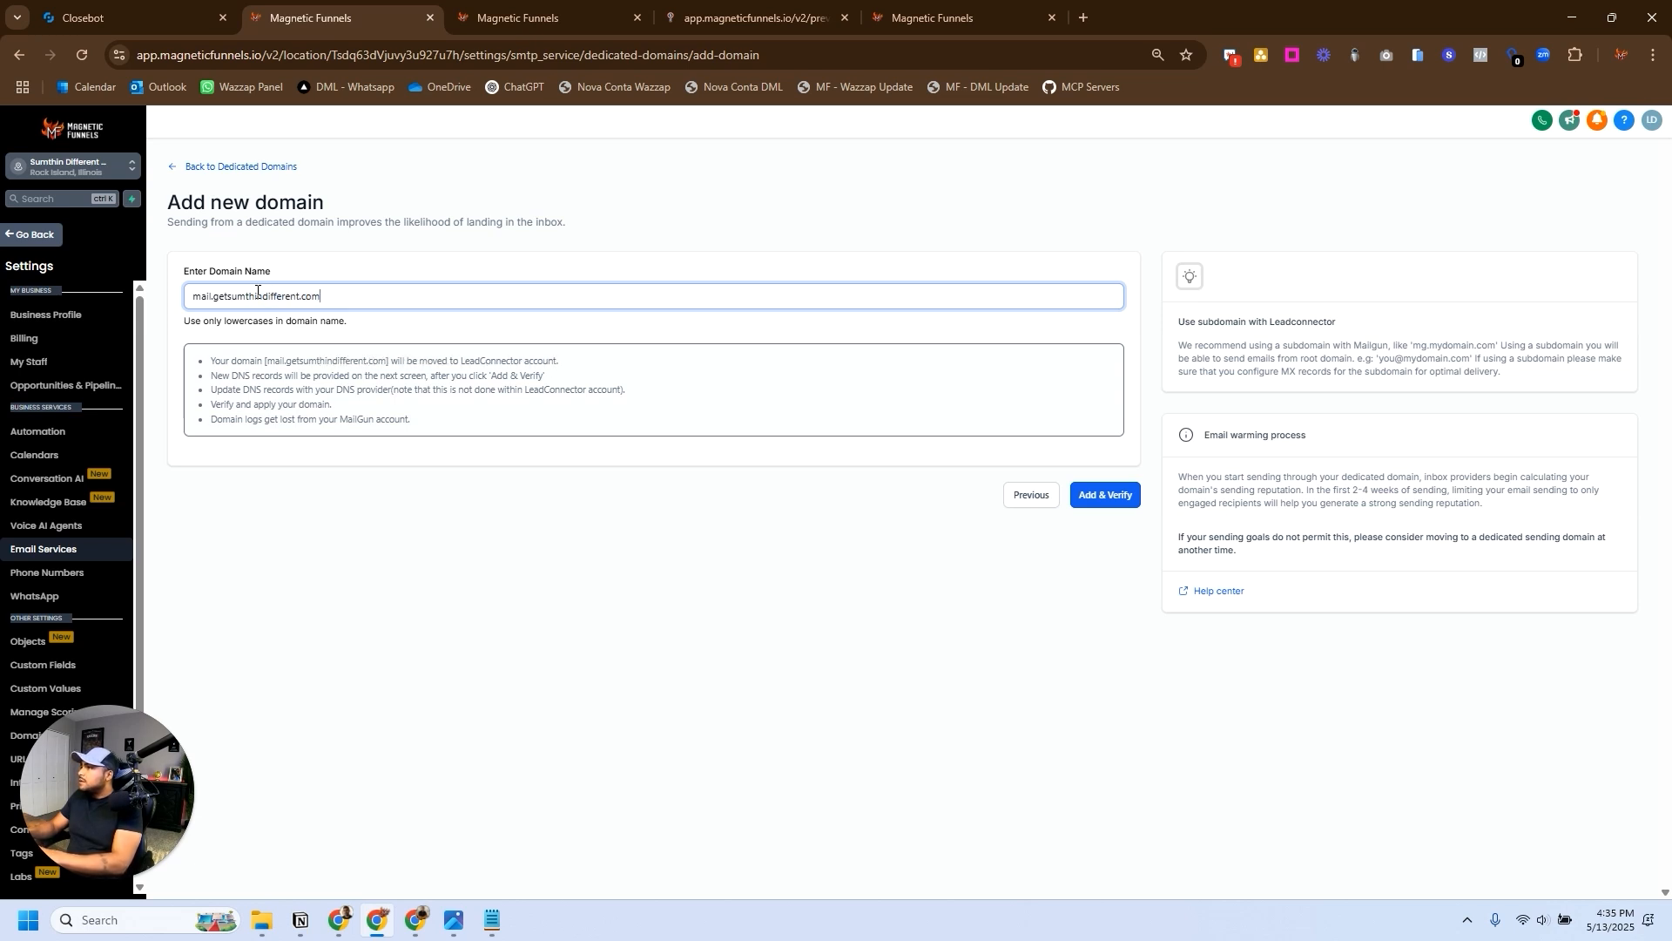
pyautogui.moveTo(322, 297); pyautogui.dragTo(160, 295)
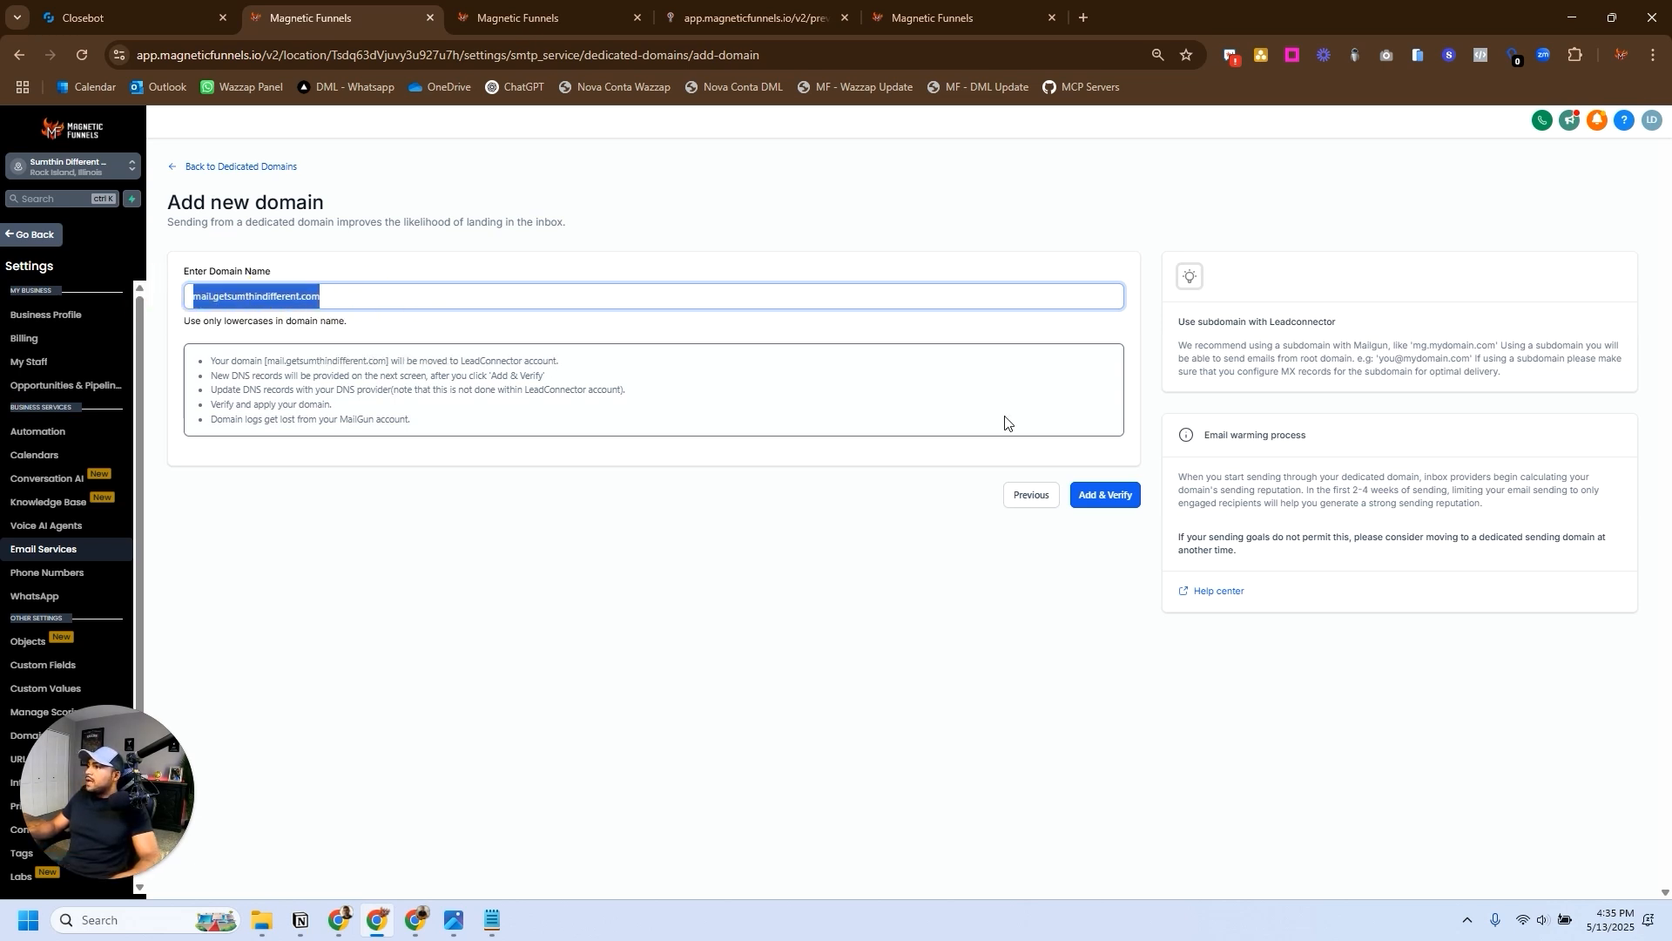
pyautogui.click(223, 294)
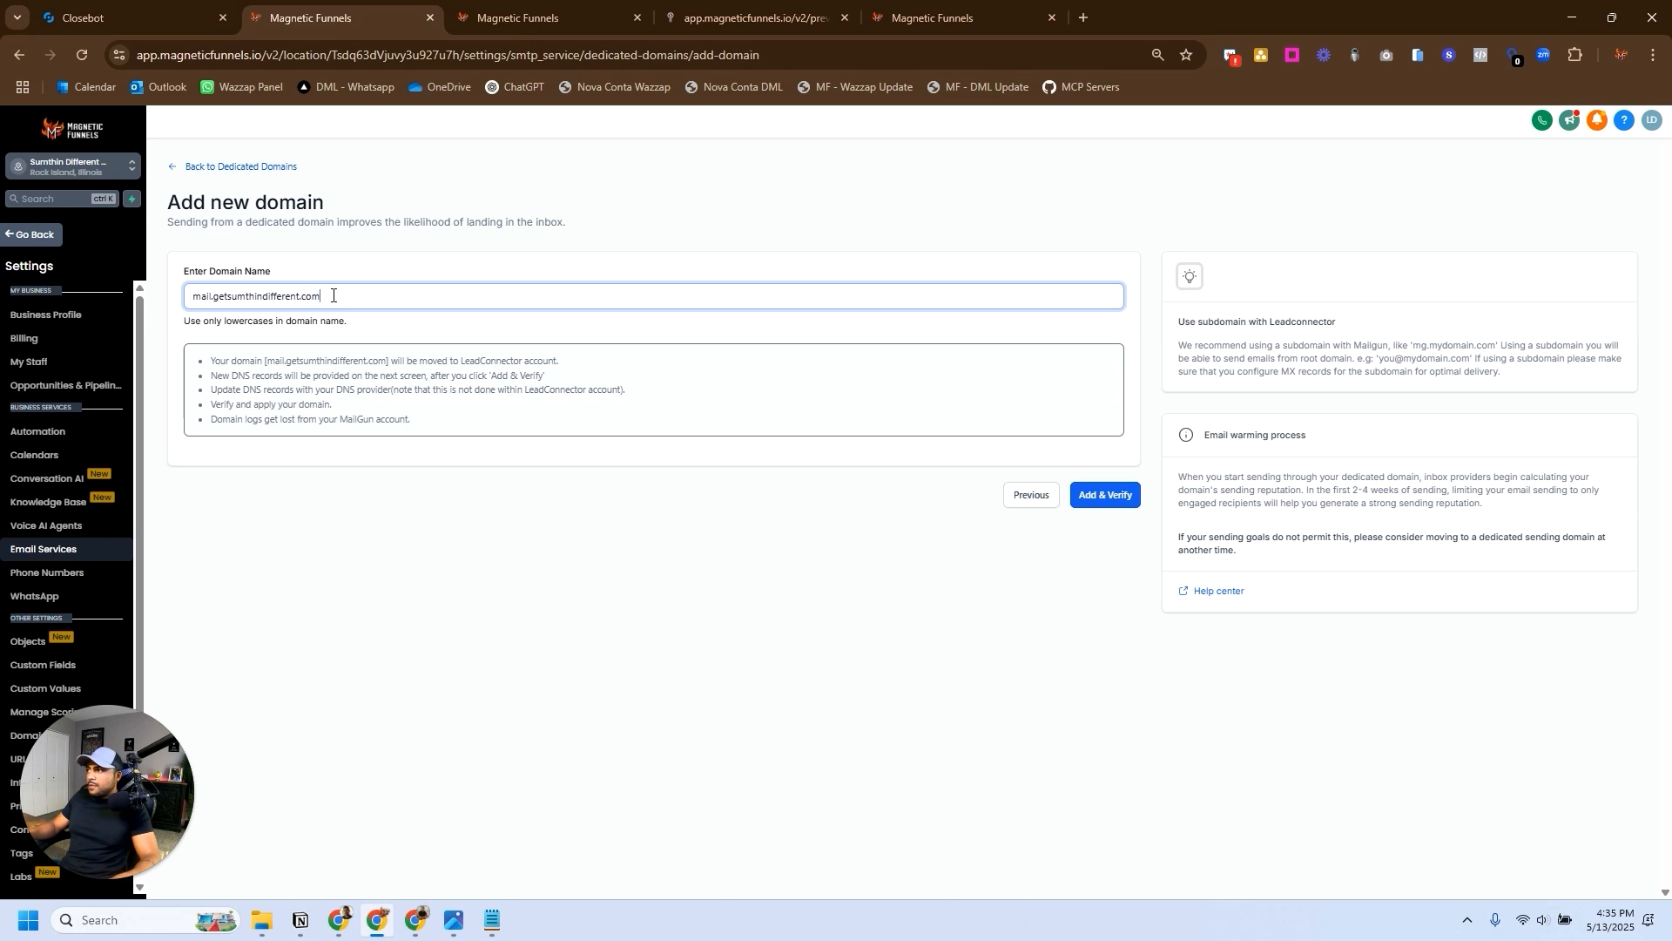
pyautogui.moveTo(332, 295)
pyautogui.mouseDown()
pyautogui.moveTo(190, 291)
pyautogui.moveTo(324, 296)
pyautogui.mouseUp()
pyautogui.click(213, 296)
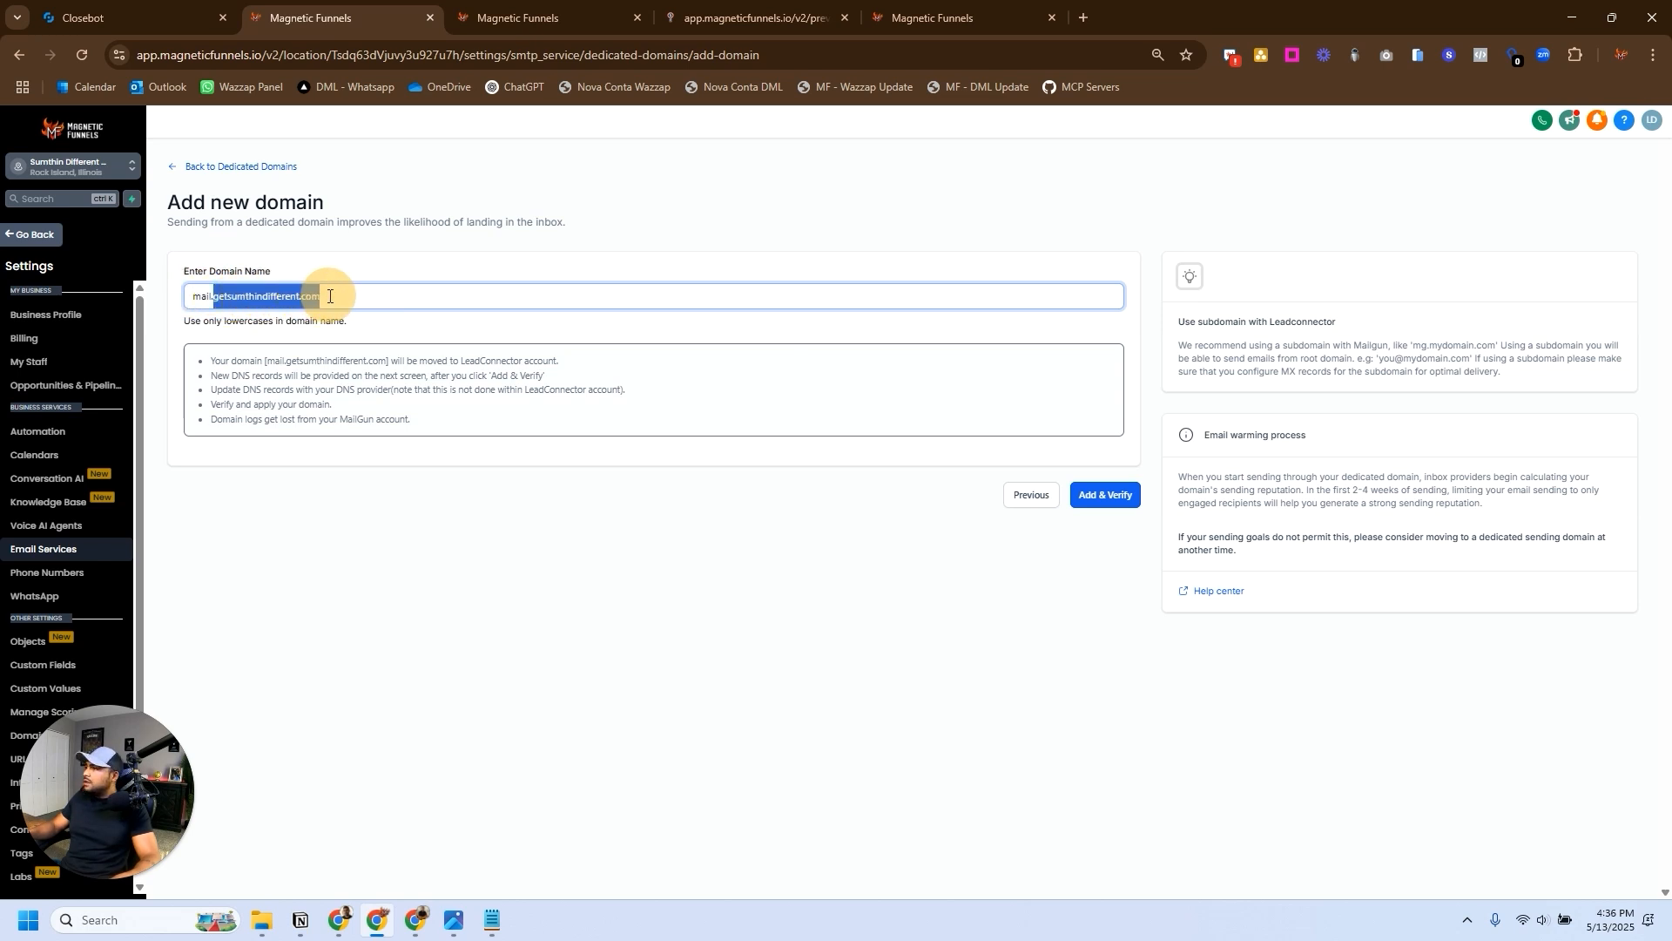
pyautogui.click(335, 296)
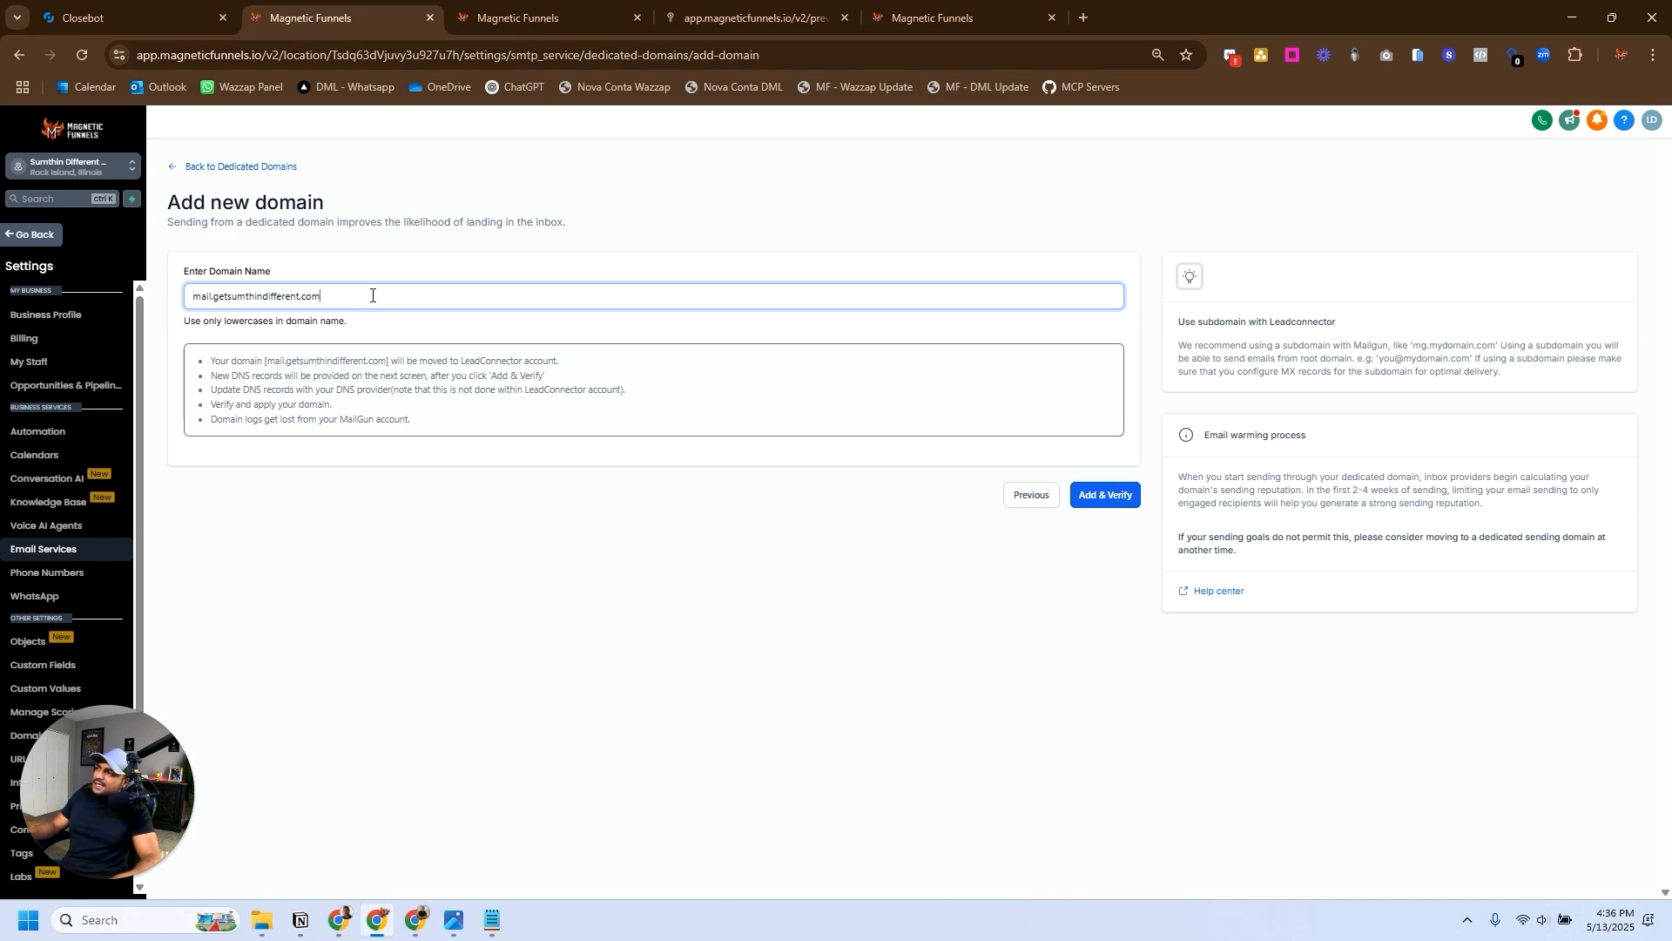
pyautogui.moveTo(373, 296); pyautogui.dragTo(187, 299)
pyautogui.click(386, 299)
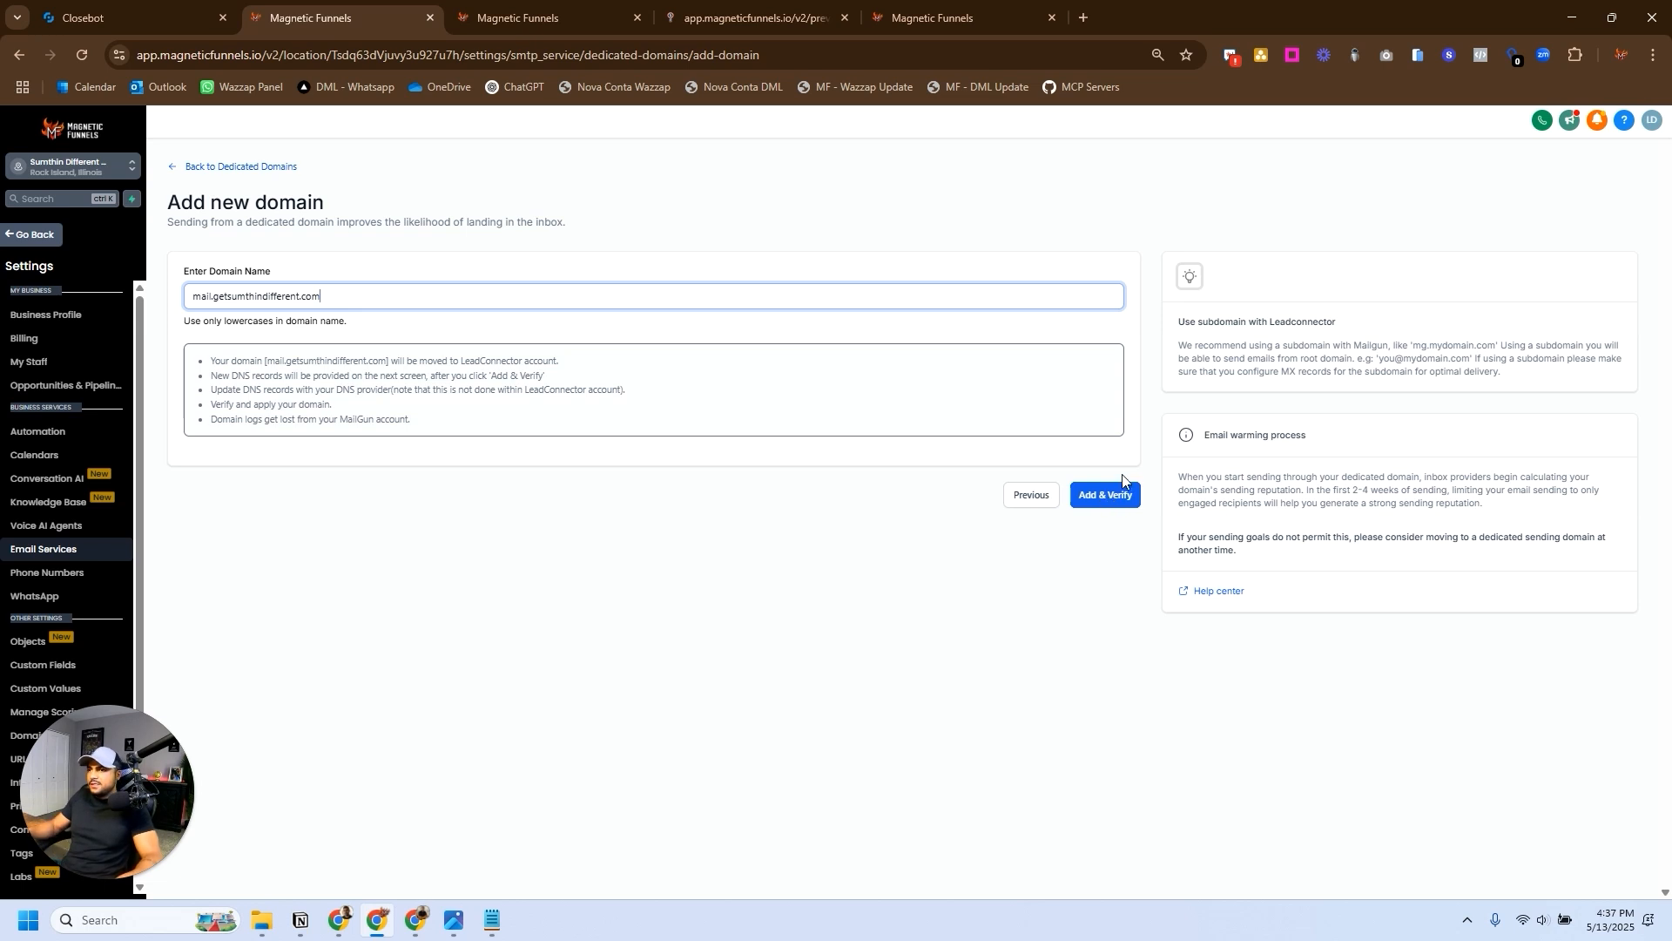
# - Submit the new domain, choose to add the records manually, and try to verify its DNS records
pyautogui.click(1106, 494)
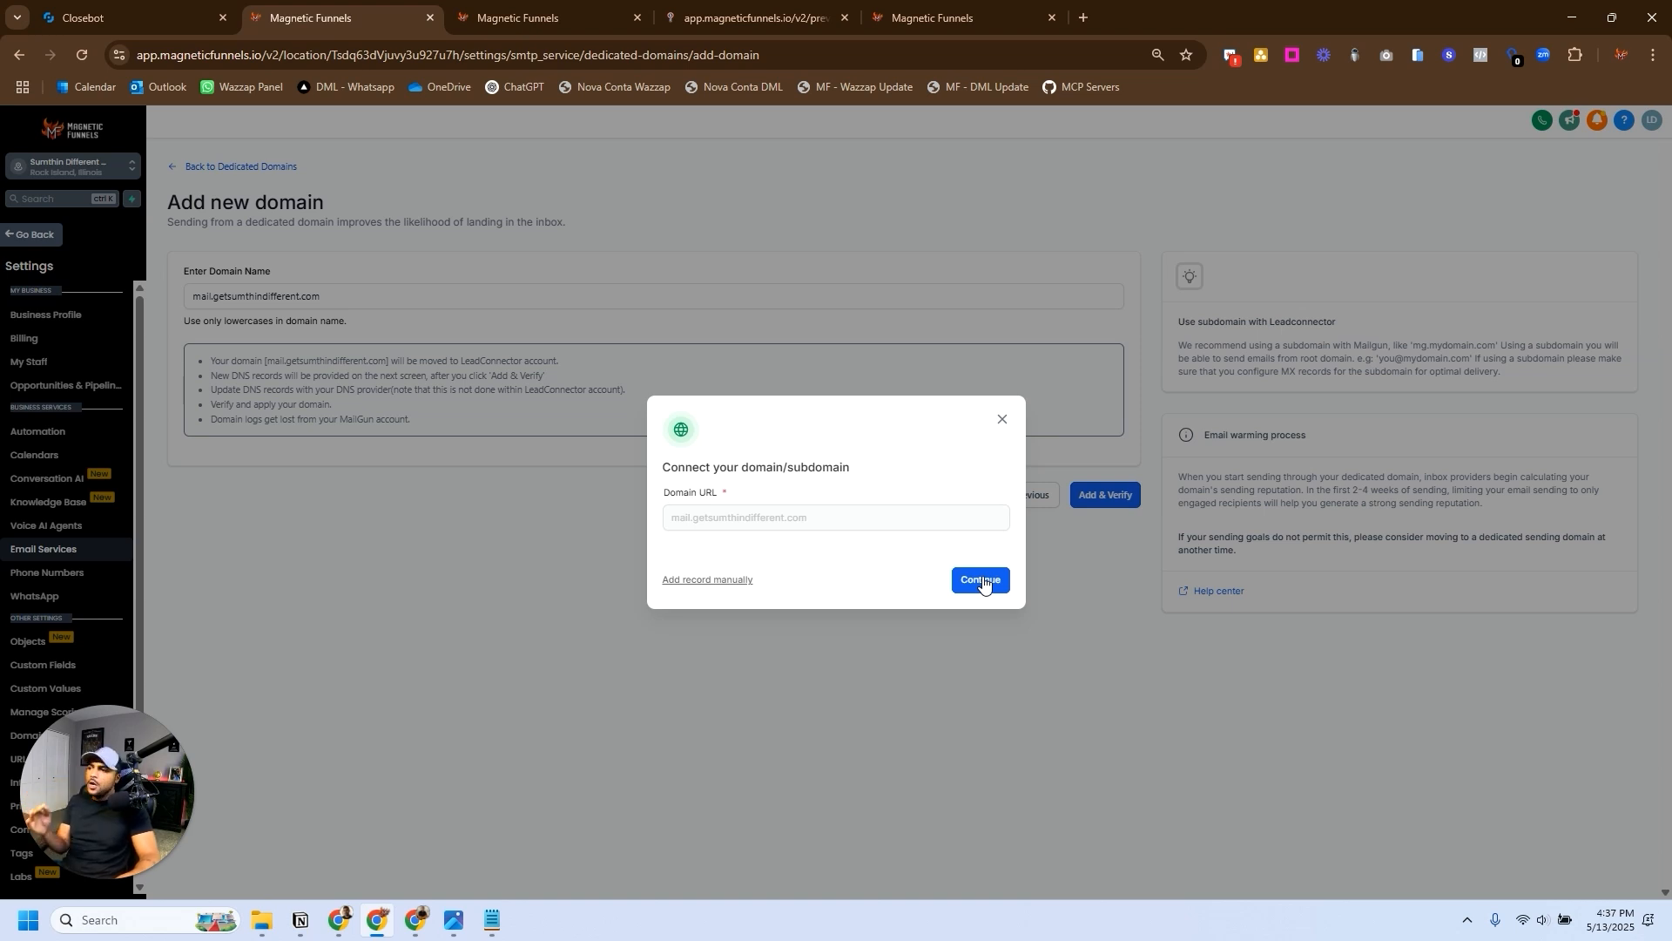
pyautogui.click(728, 581)
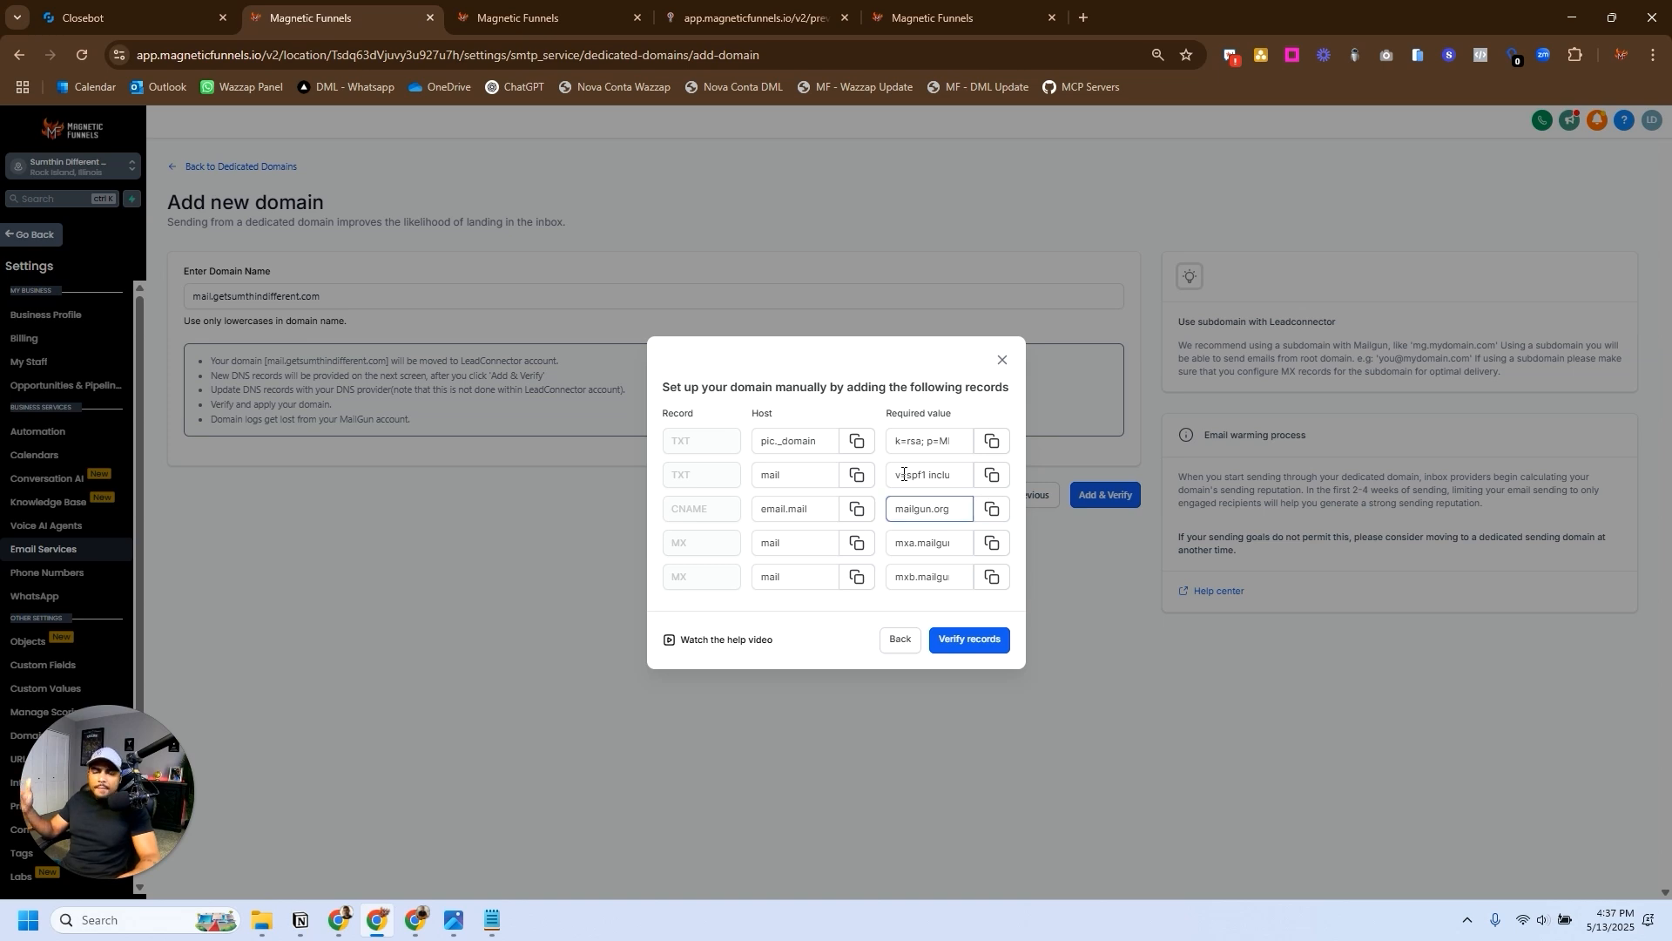
pyautogui.click(964, 641)
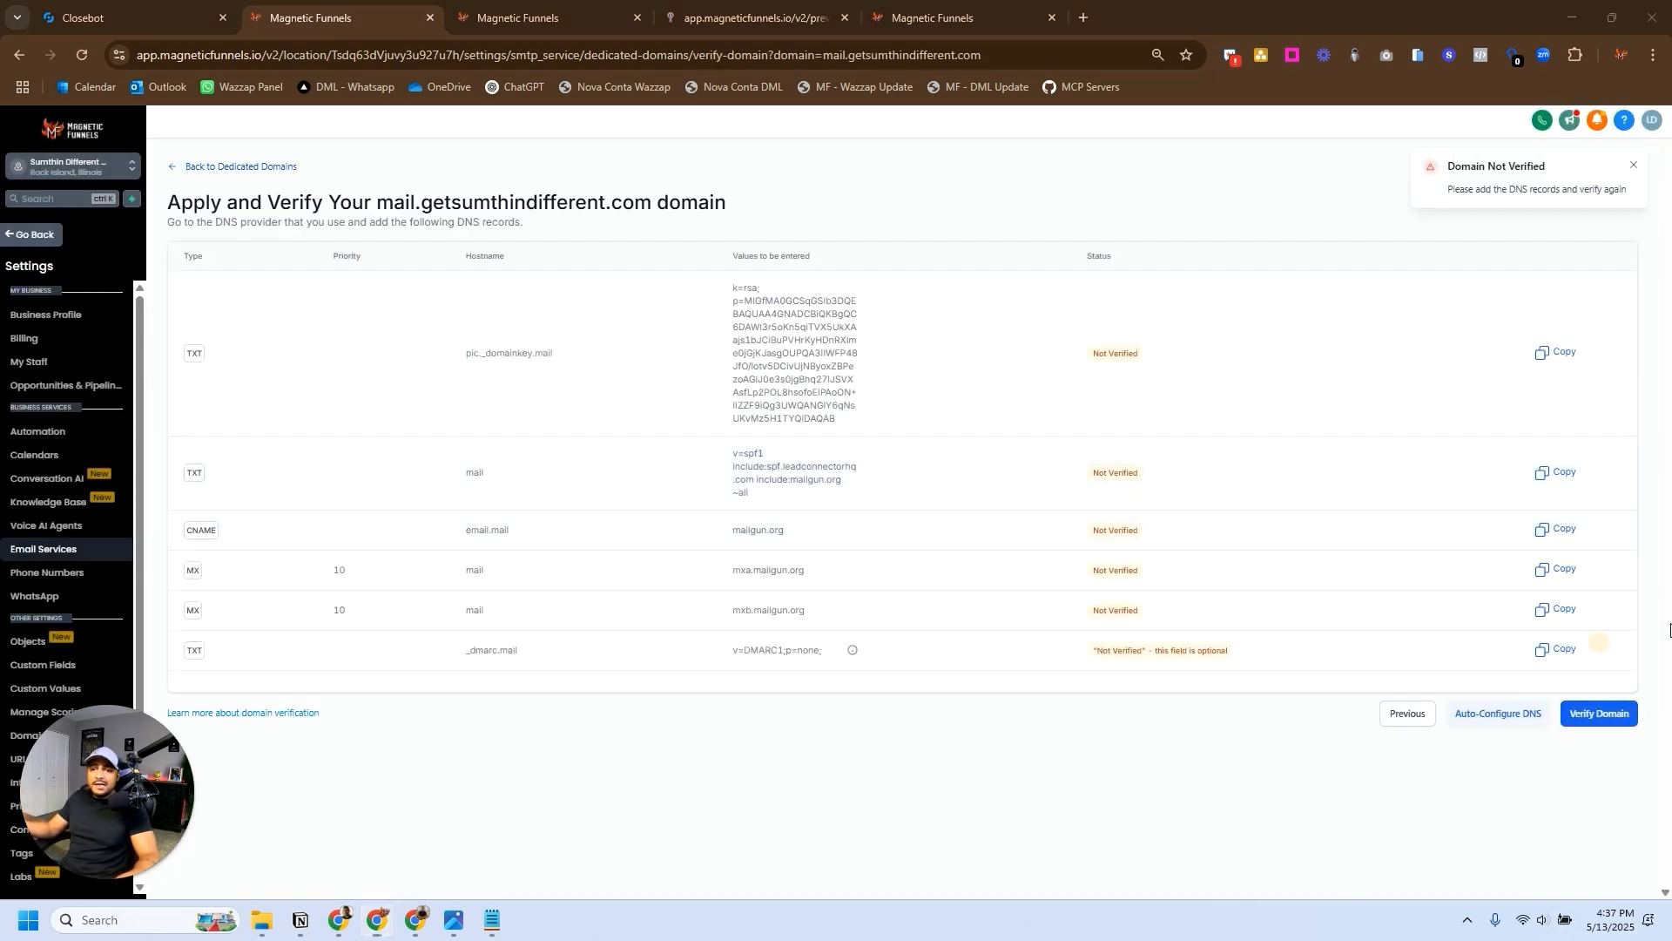
pyautogui.click(1565, 719)
# - Auto-configure the domain's DNS through Cloudflare, authorizing LeadConnector to add the records, and retry the record check
pyautogui.click(1500, 714)
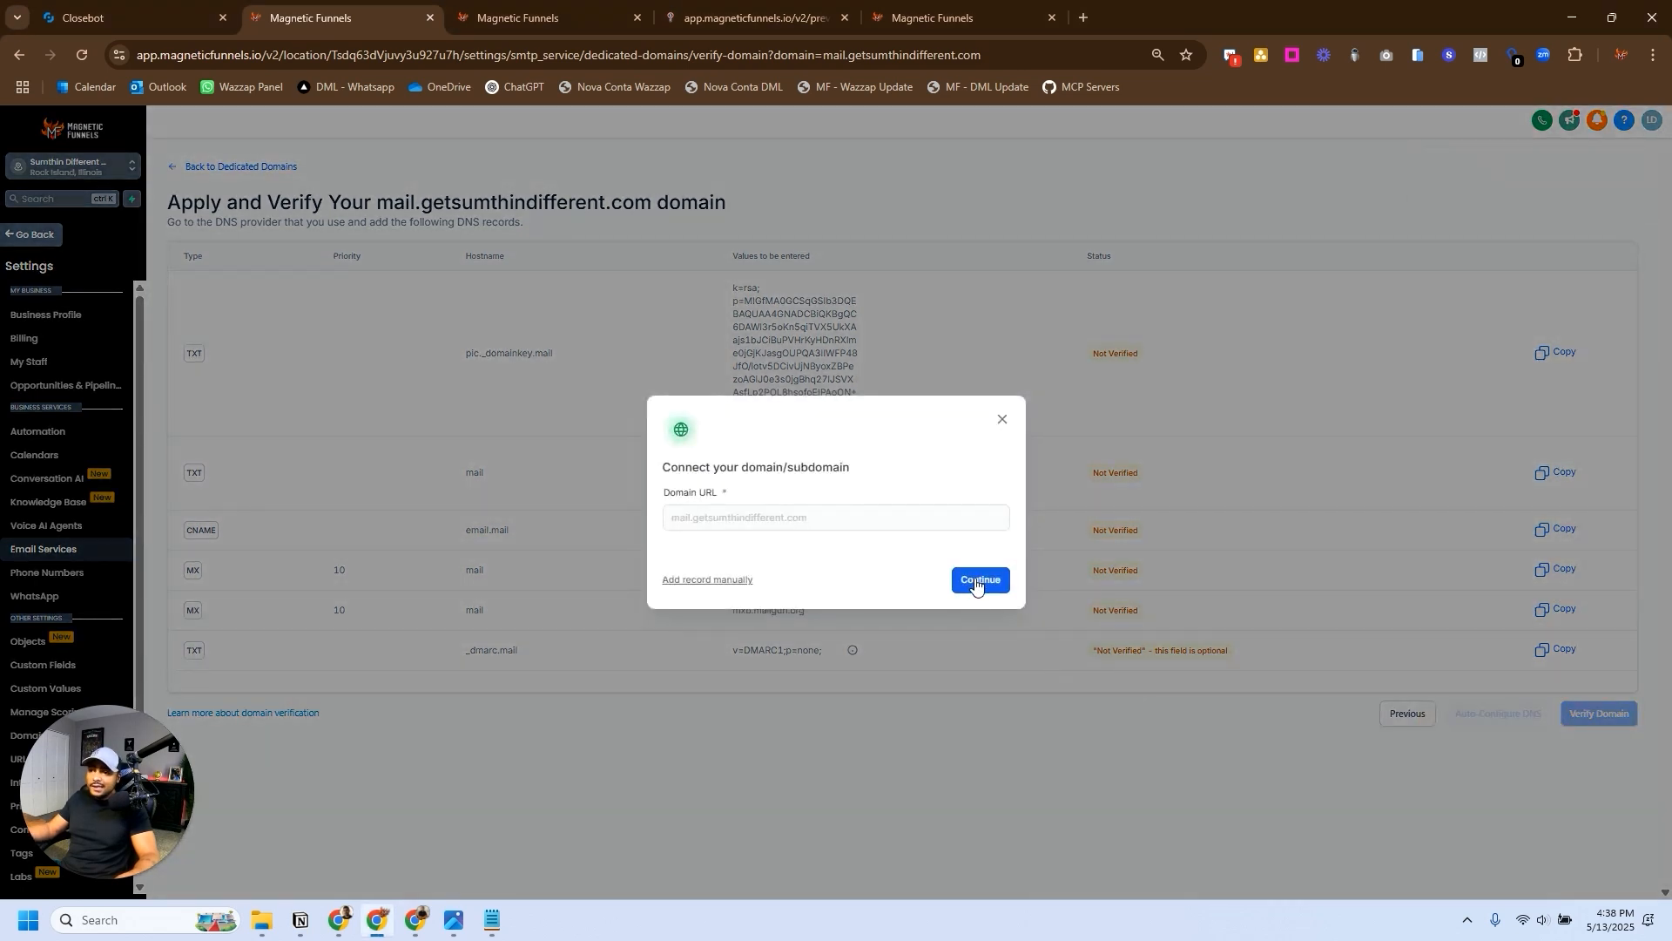
pyautogui.click(979, 580)
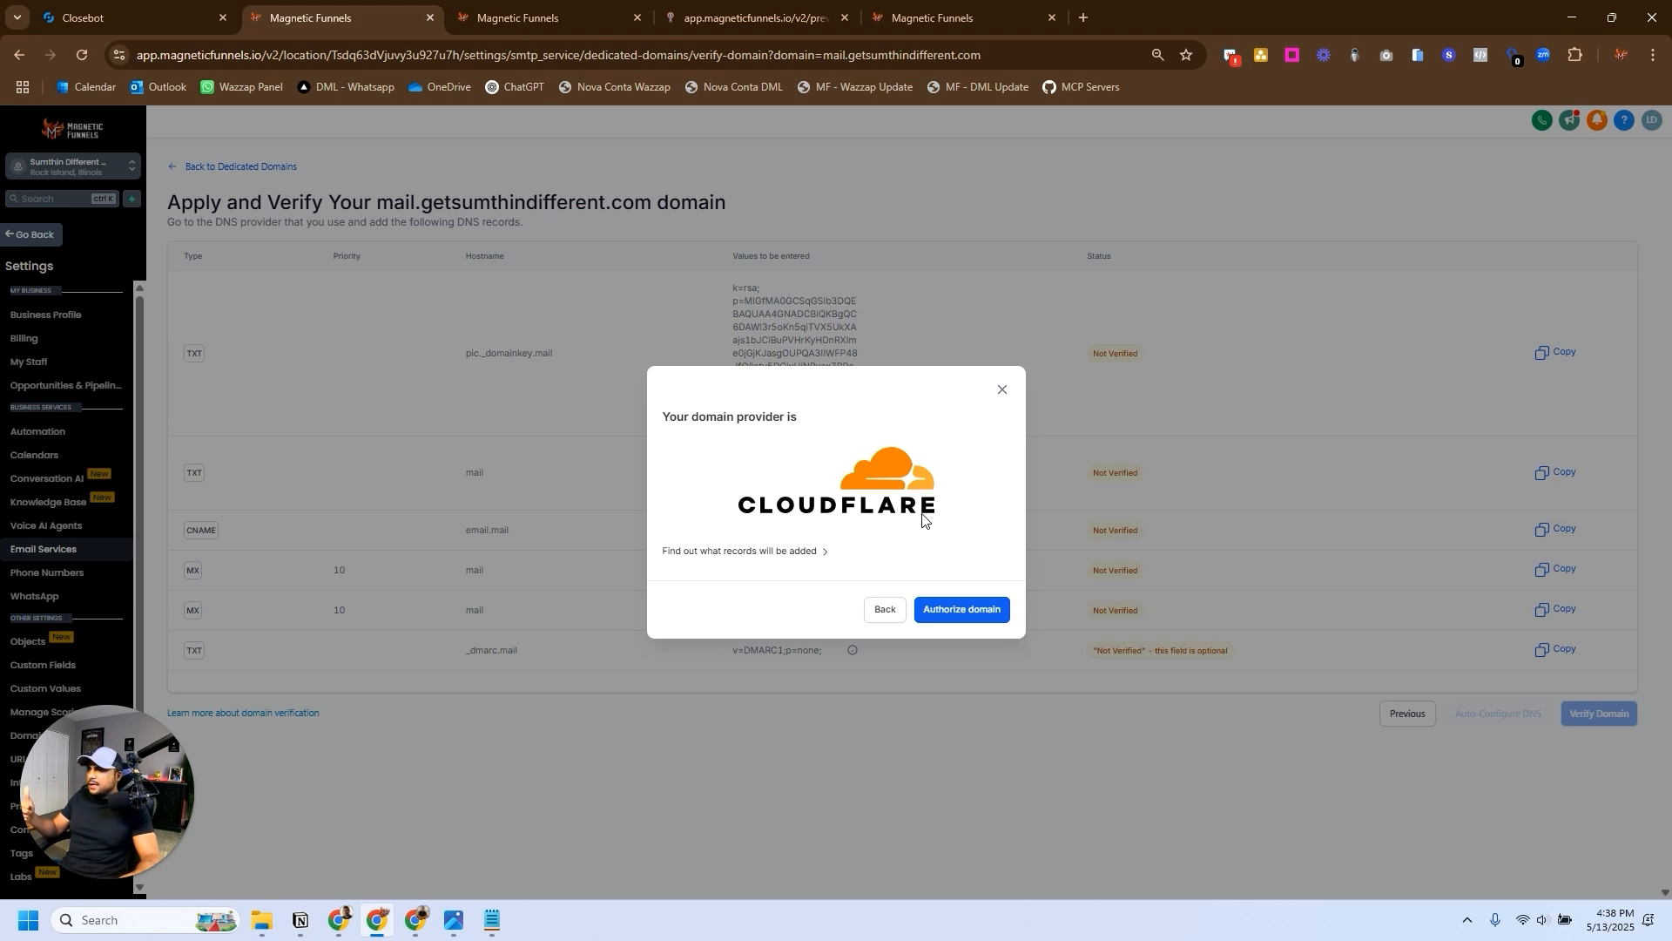
pyautogui.click(961, 609)
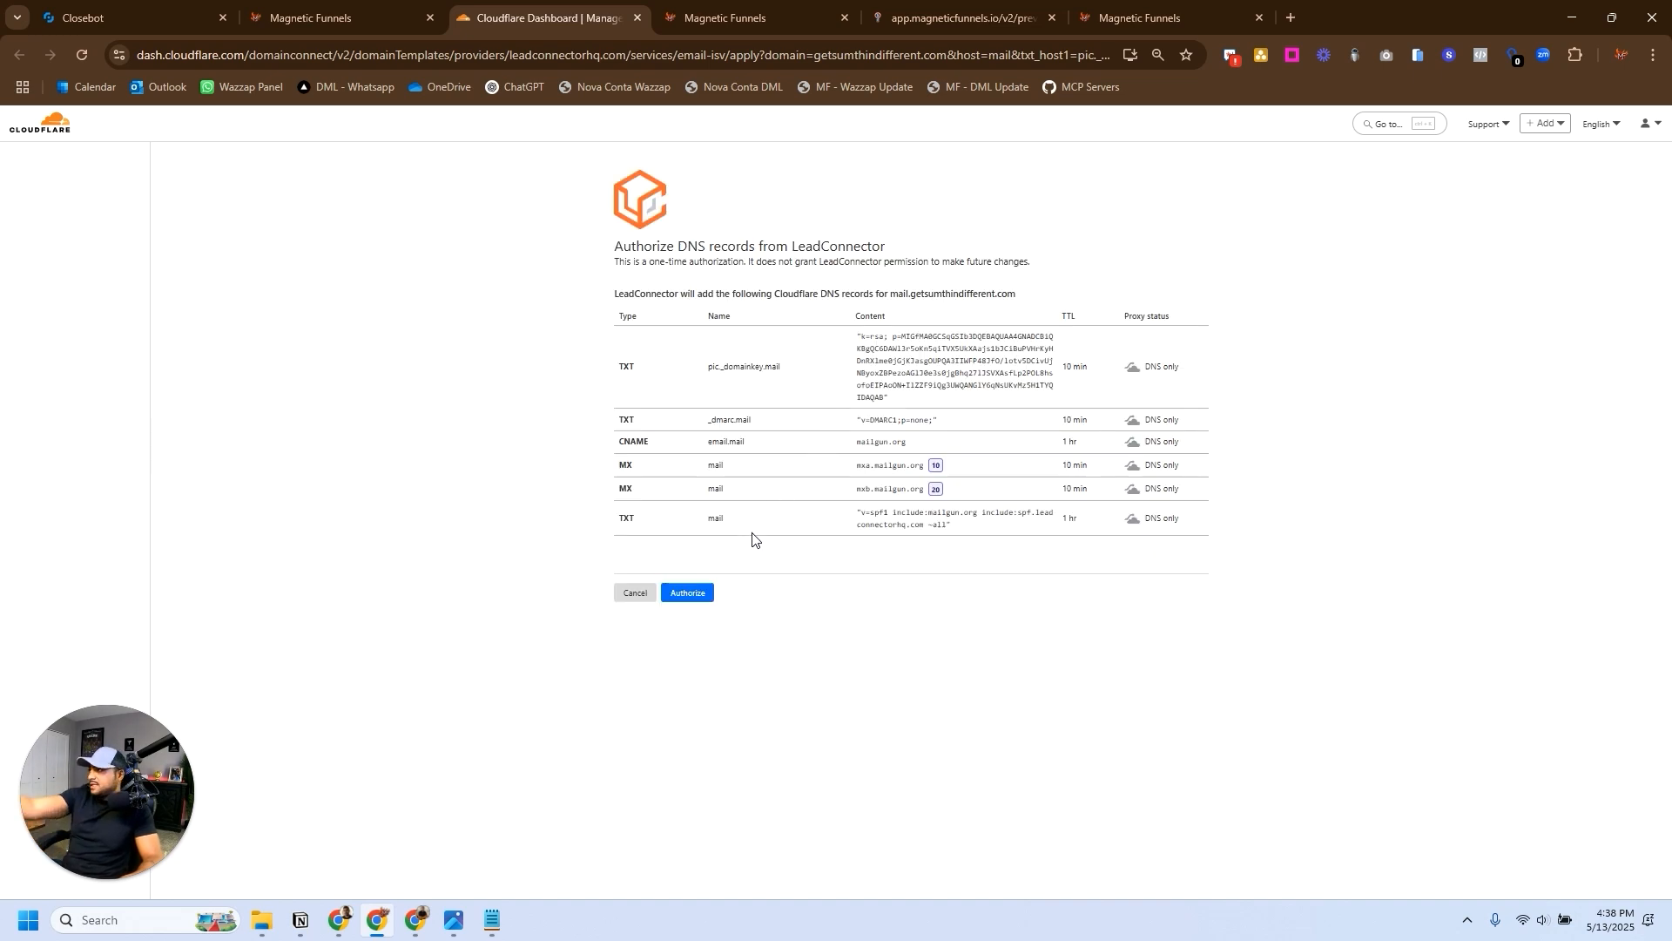
pyautogui.click(693, 595)
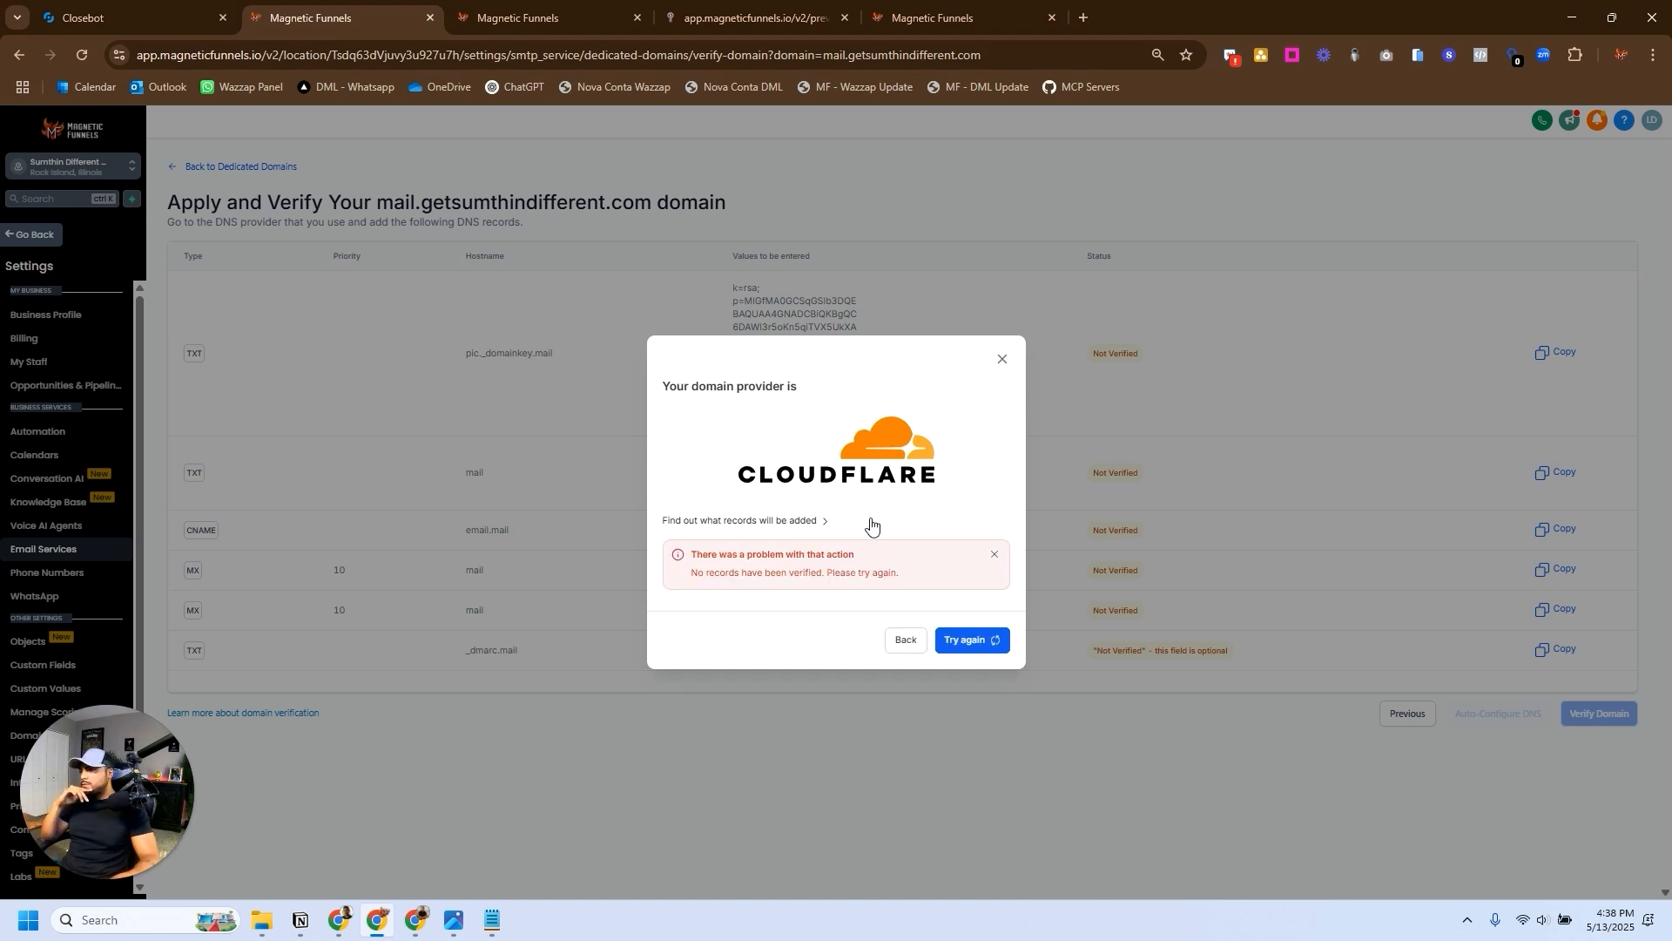
pyautogui.click(964, 640)
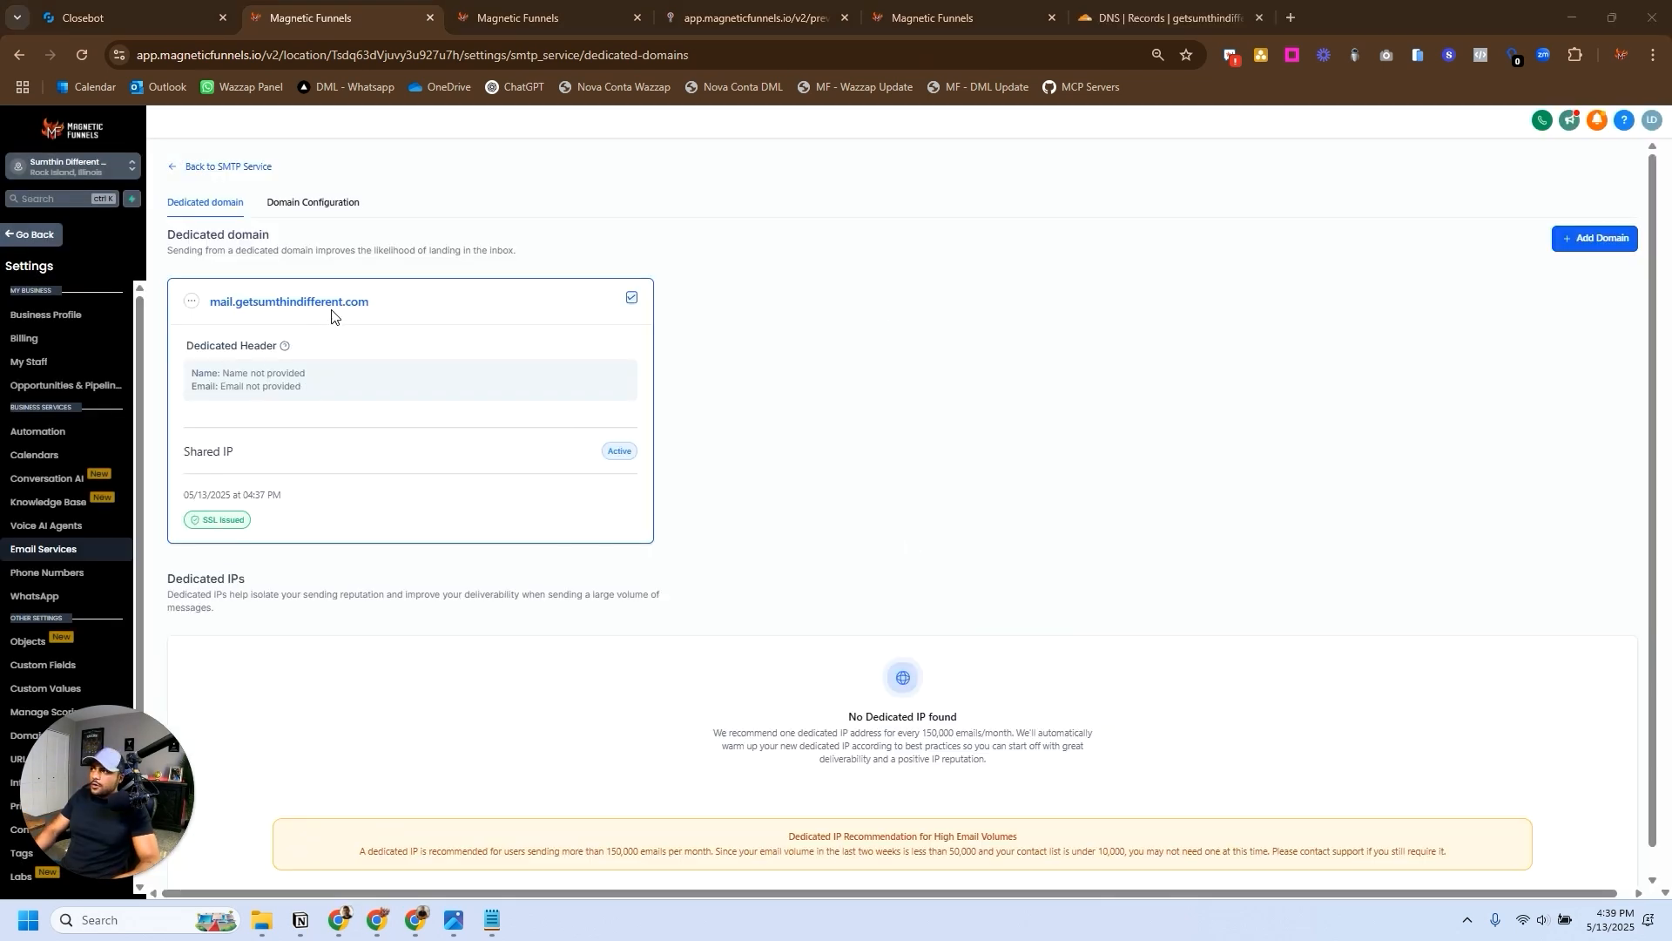
# - Rerun verification of mail.getsumthindifferent.com's DNS records and return to the dedicated domains list
pyautogui.click(190, 302)
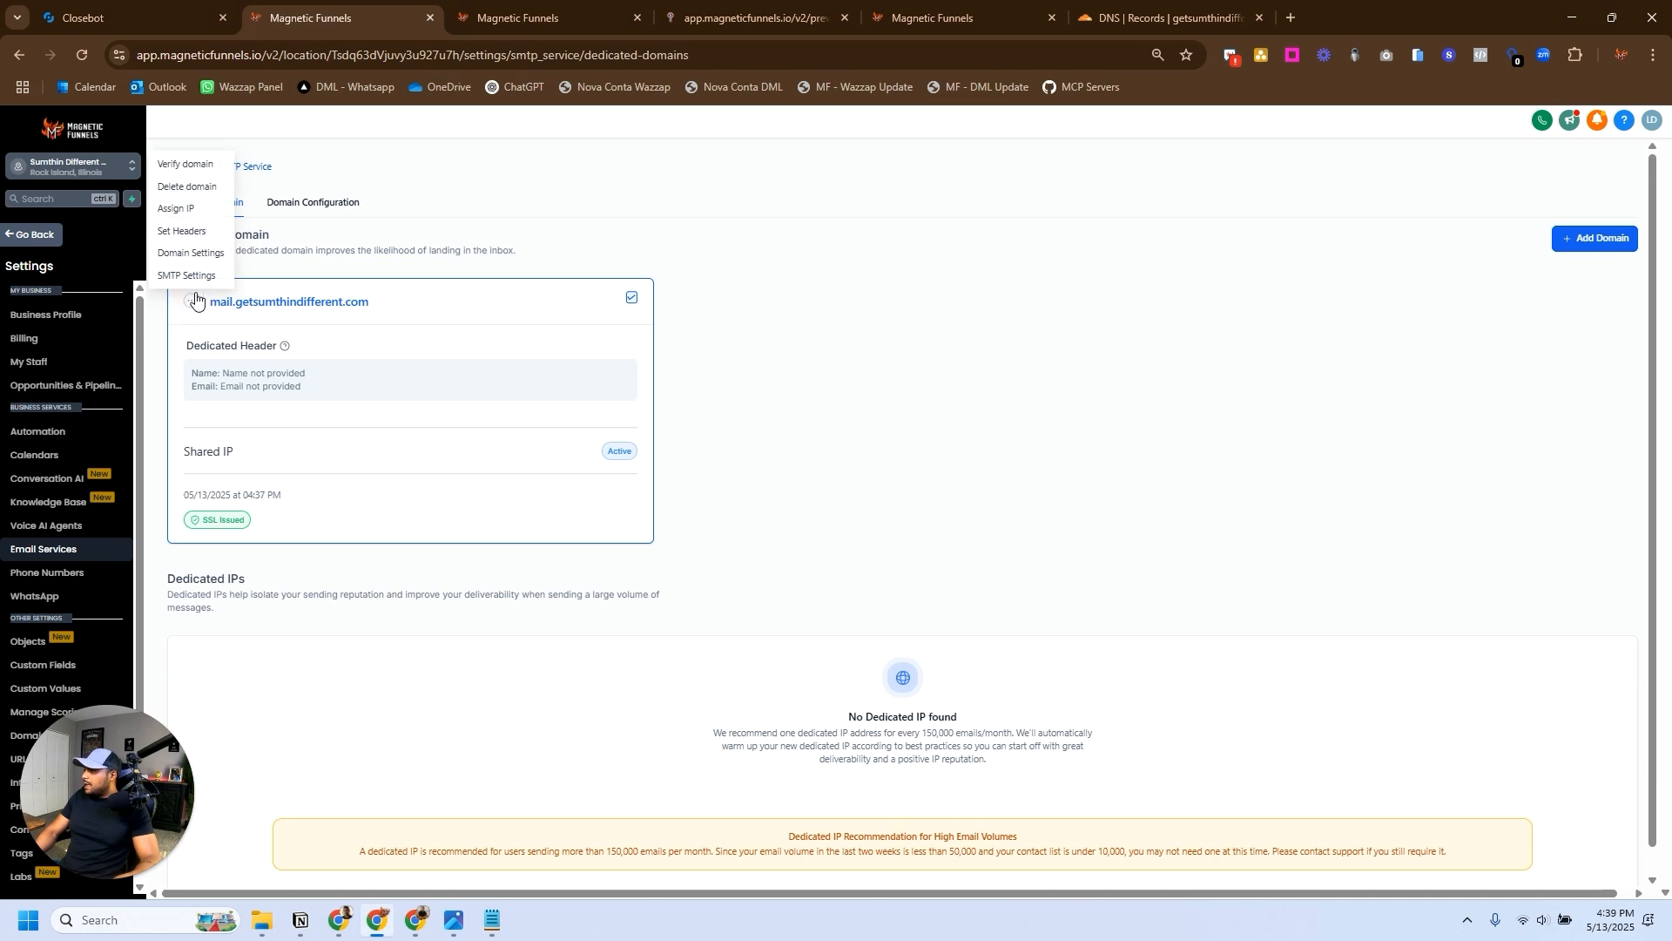
pyautogui.click(181, 165)
pyautogui.click(1613, 742)
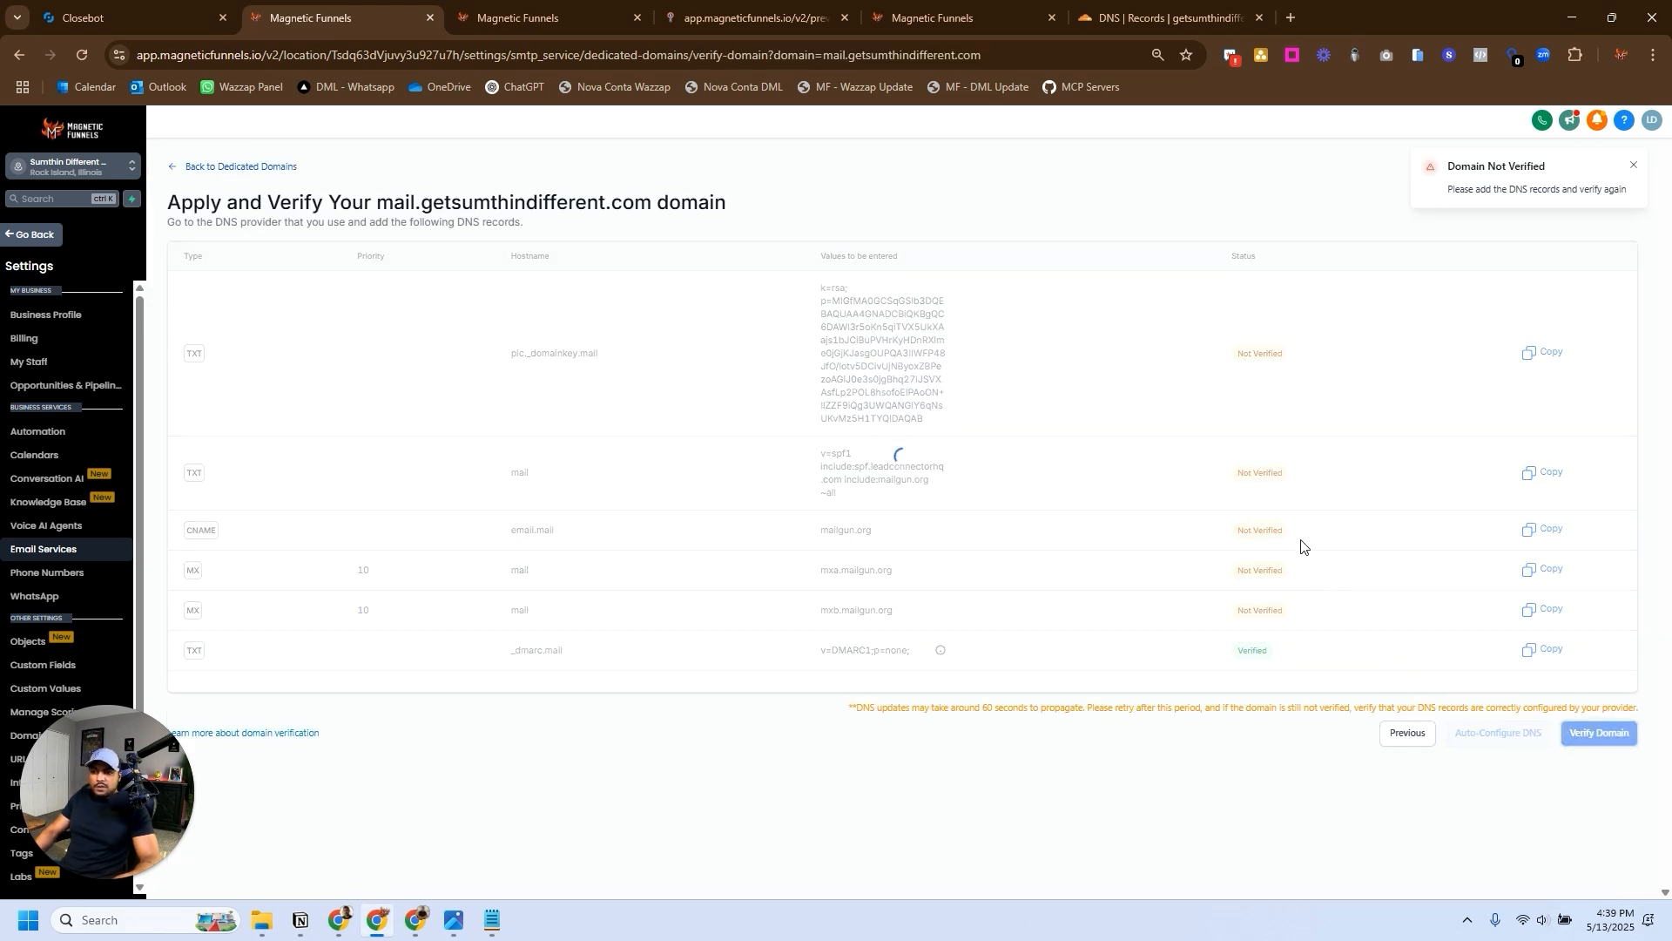
pyautogui.click(191, 301)
pyautogui.click(190, 166)
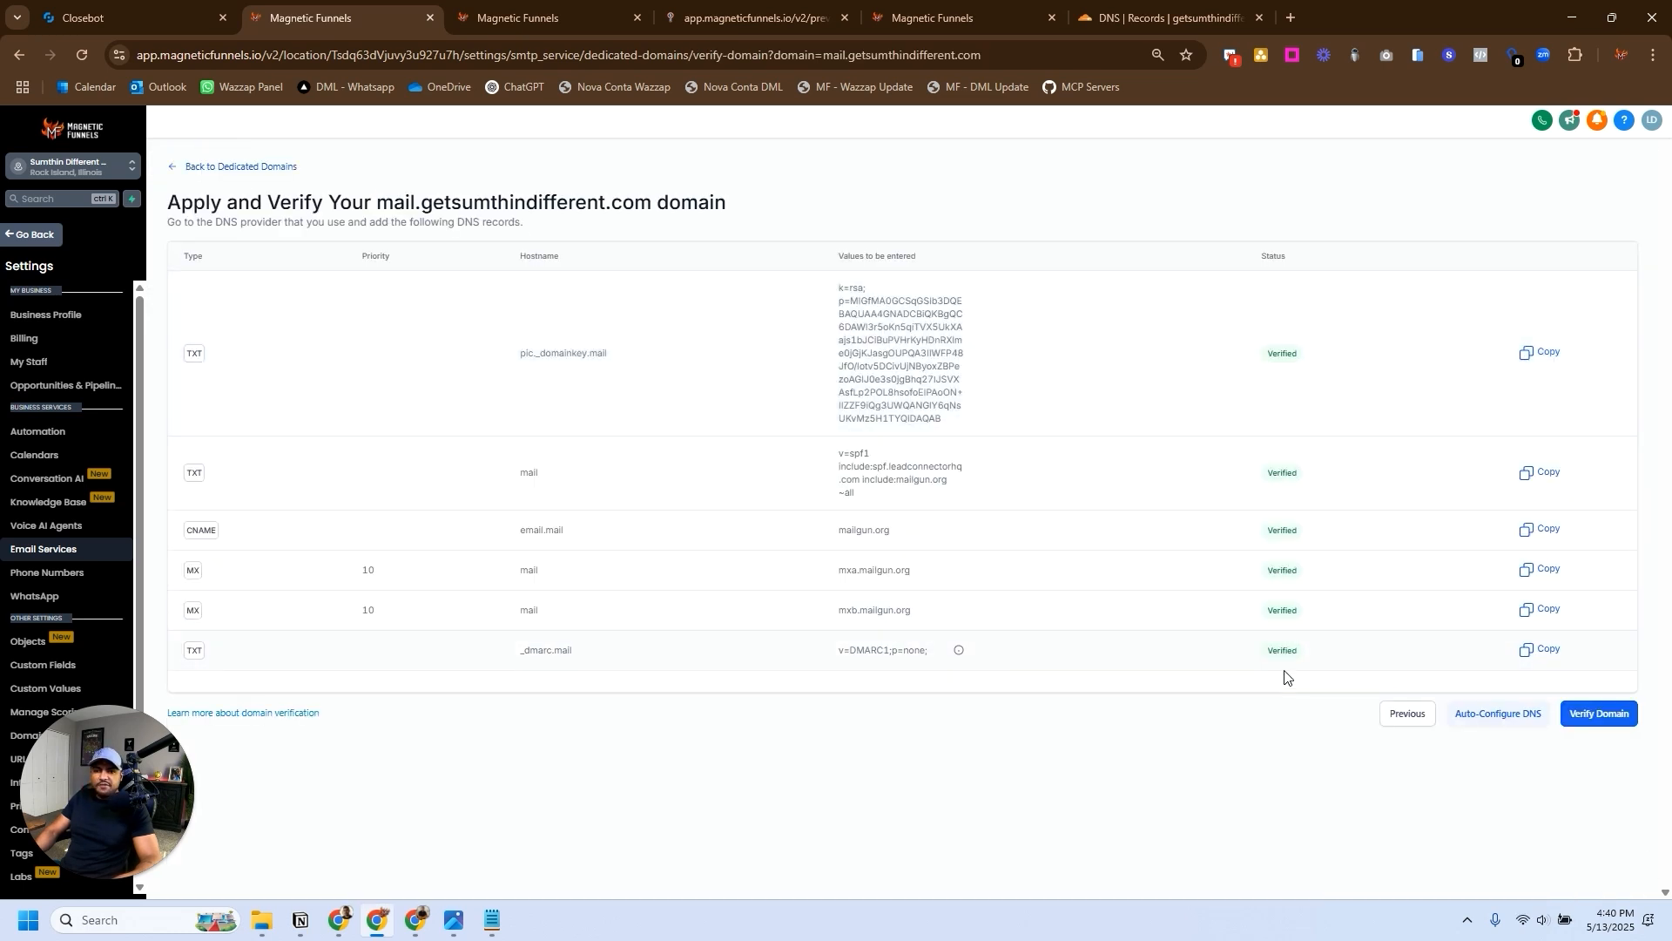
pyautogui.click(211, 166)
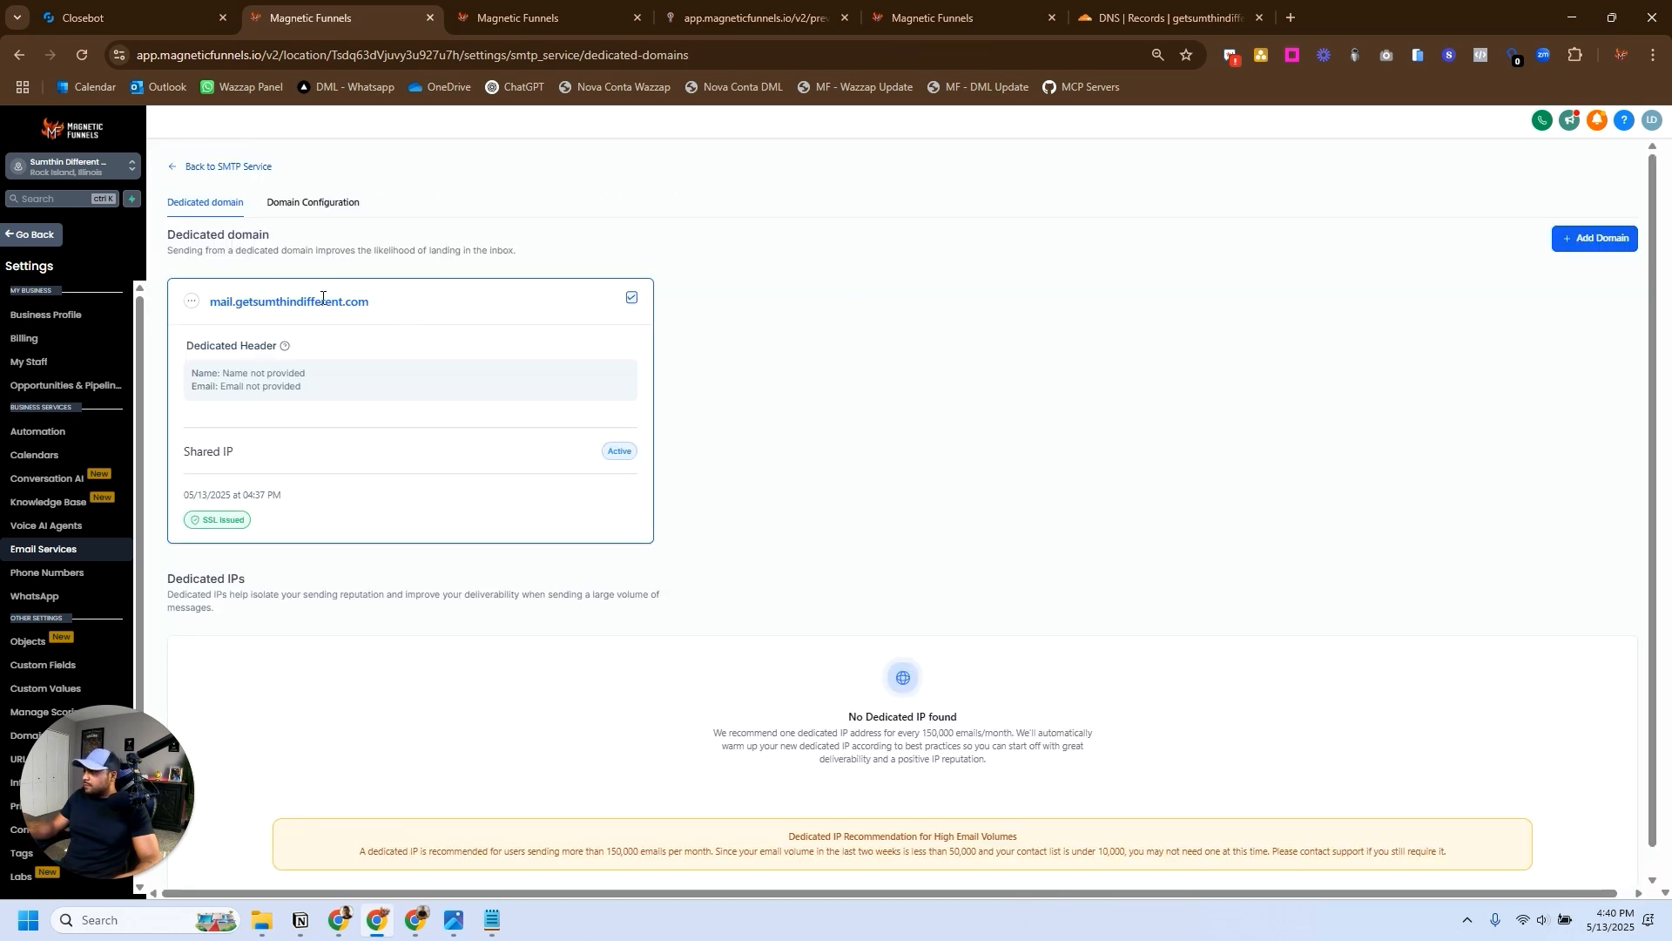
# - Open the domain's dedicated header settings and set the From Name to "Sumthin Different Barber & Beauty"
pyautogui.click(192, 301)
pyautogui.click(200, 231)
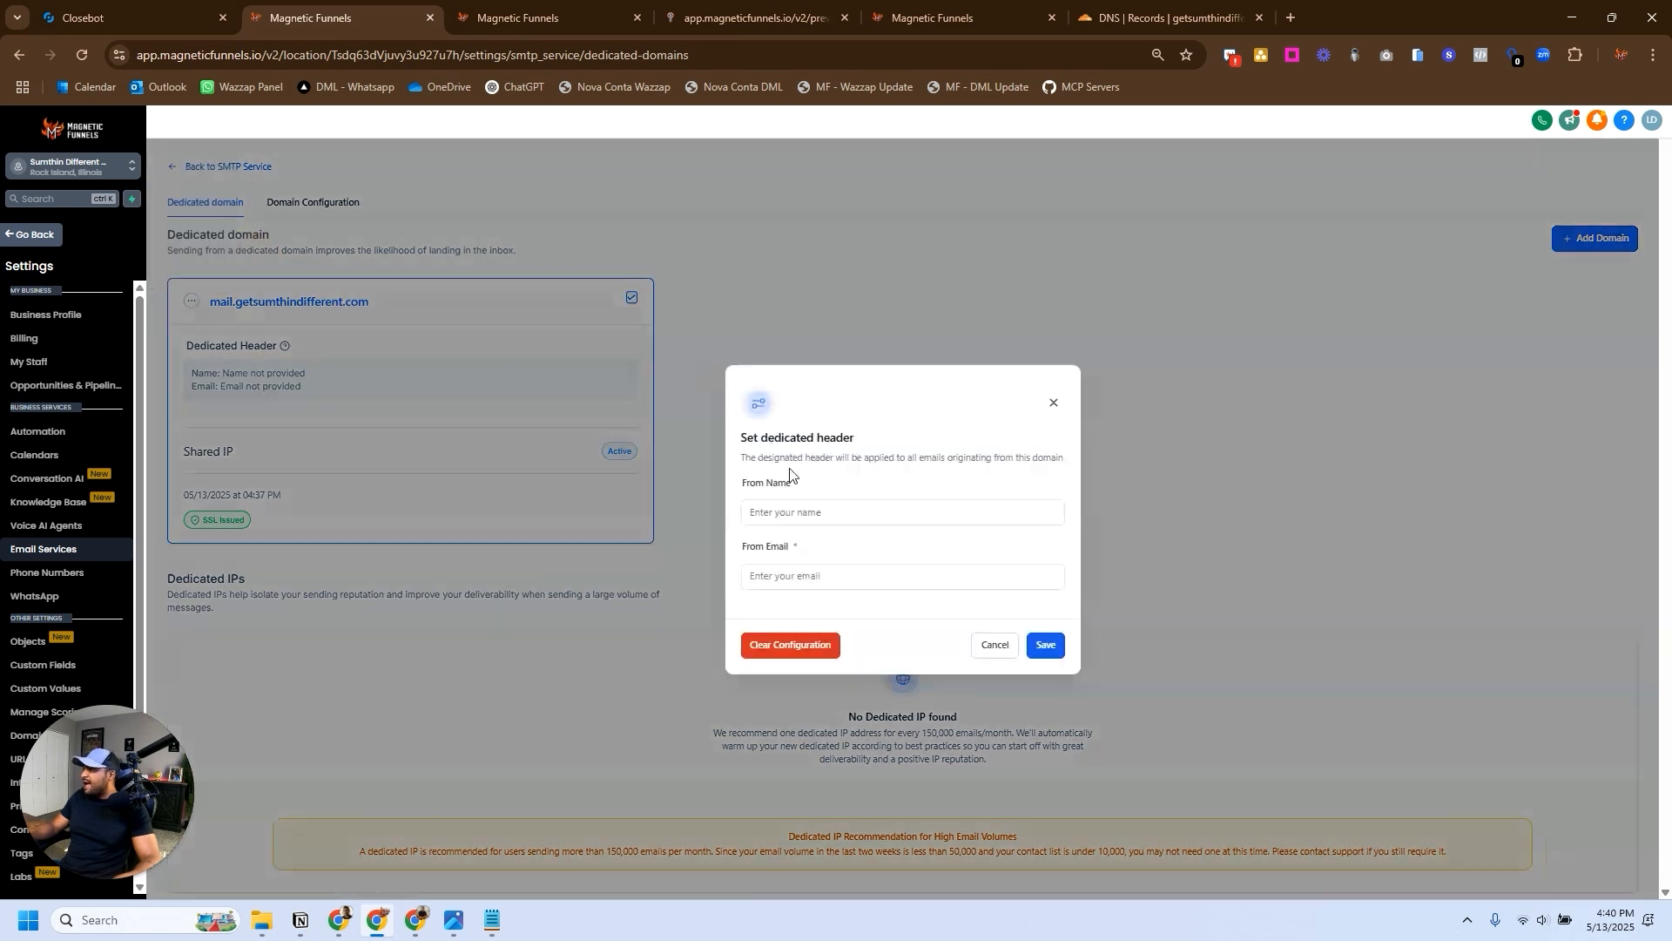
pyautogui.click(795, 514)
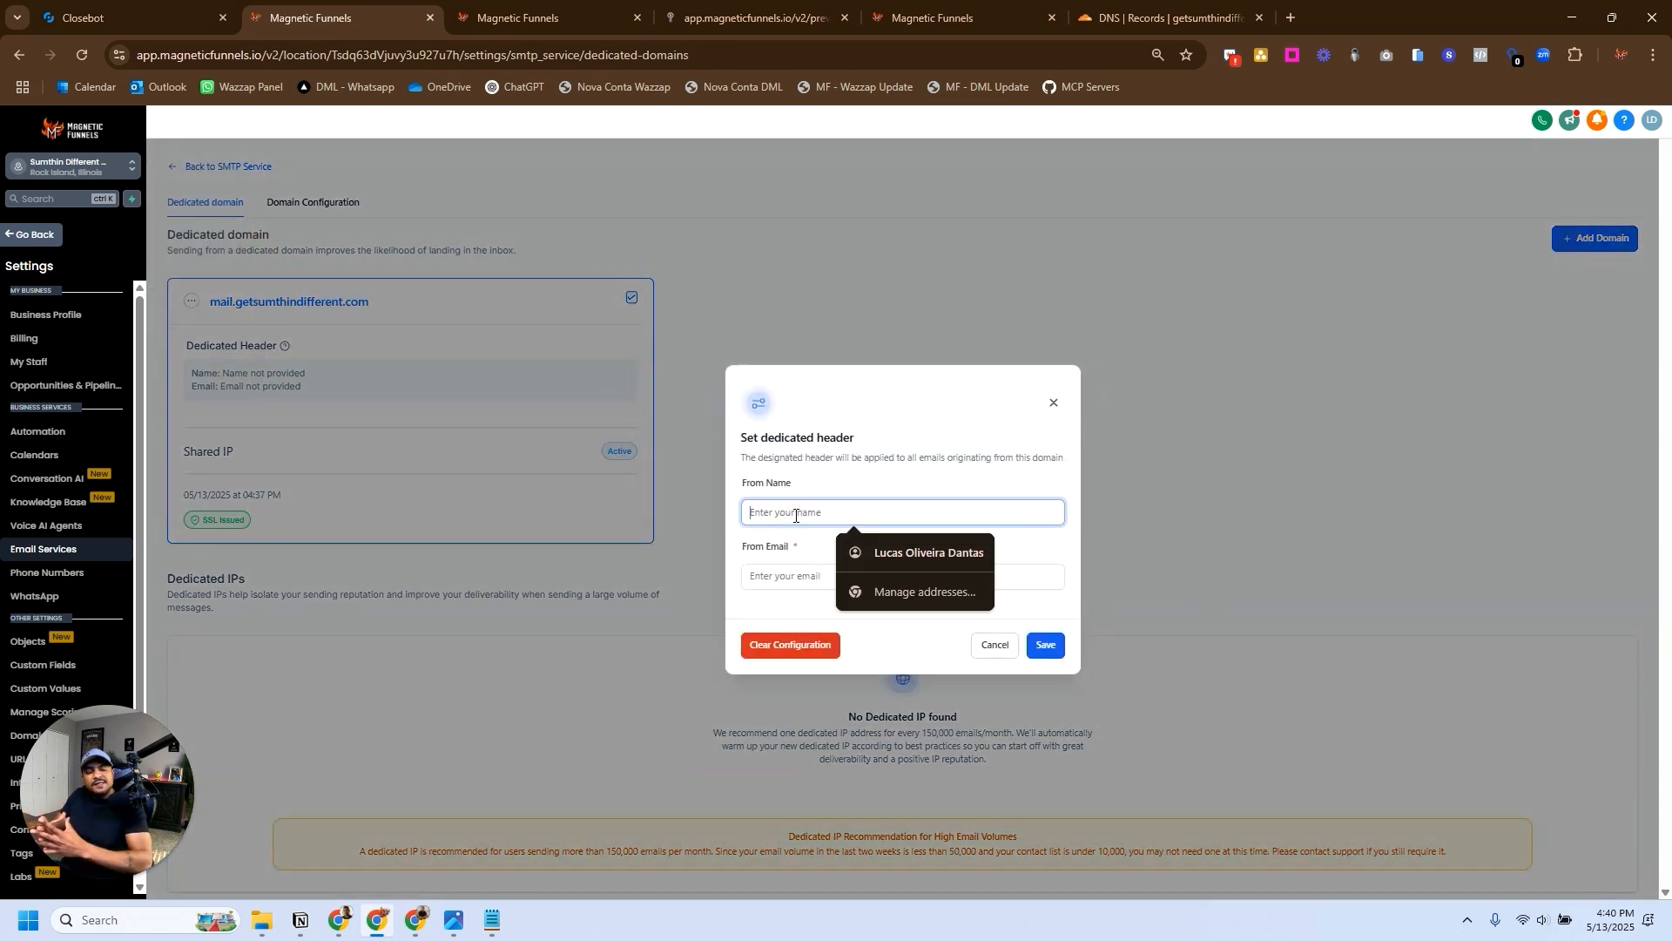
pyautogui.click(776, 587)
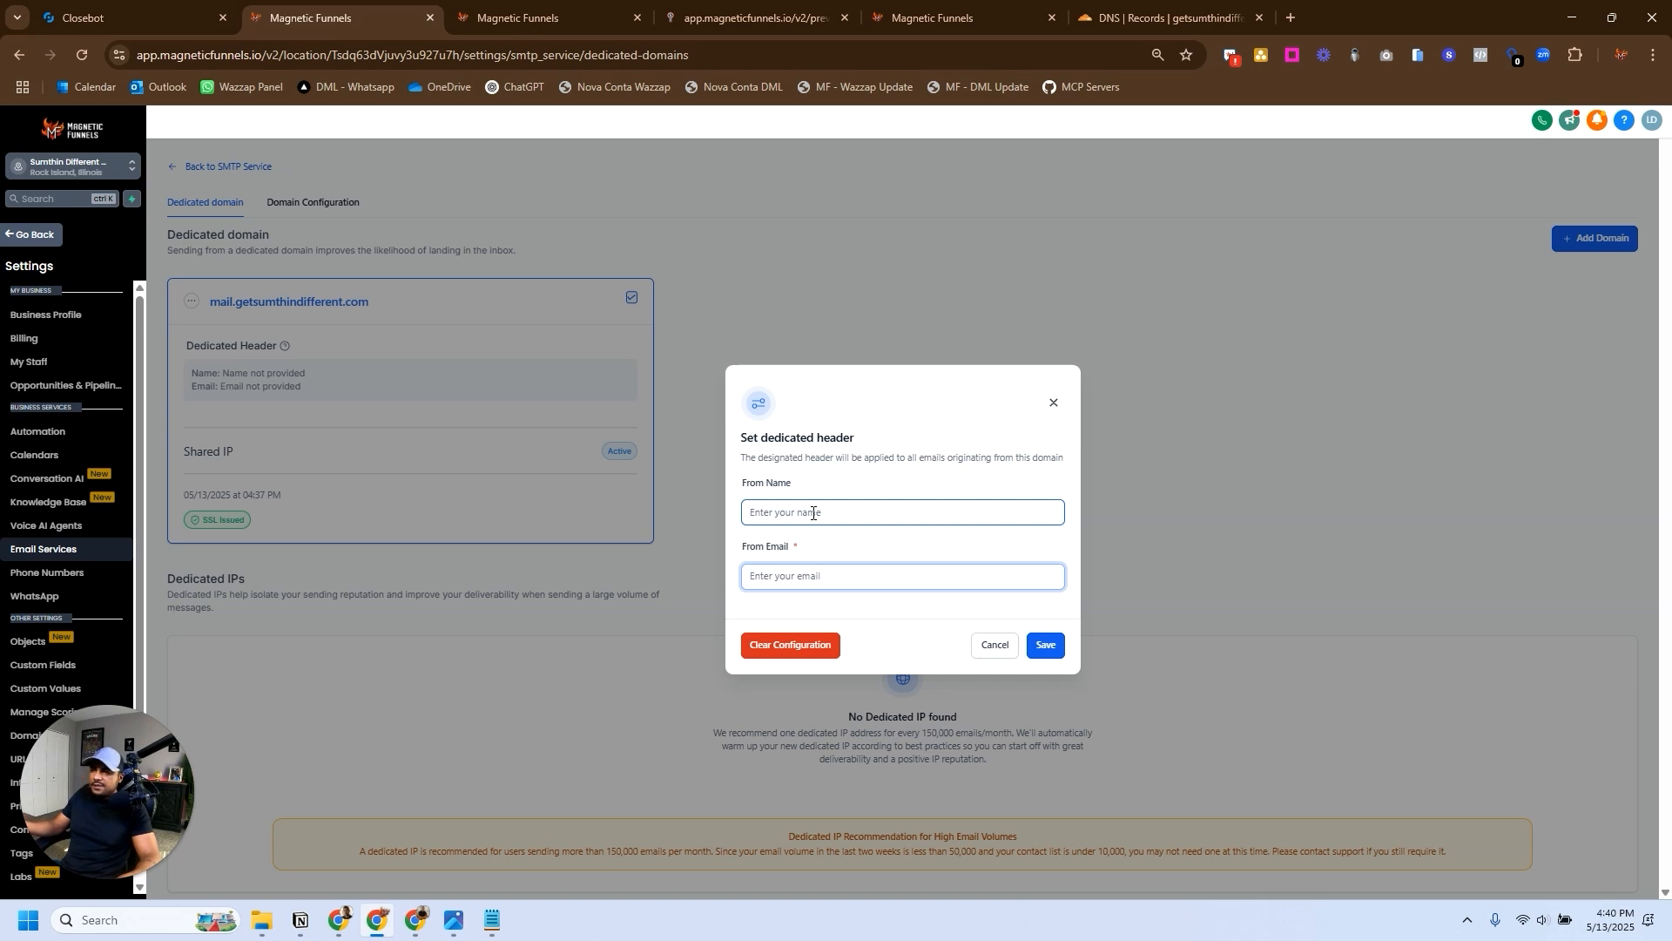
pyautogui.click(813, 513)
pyautogui.write('Sumthin Diffe')
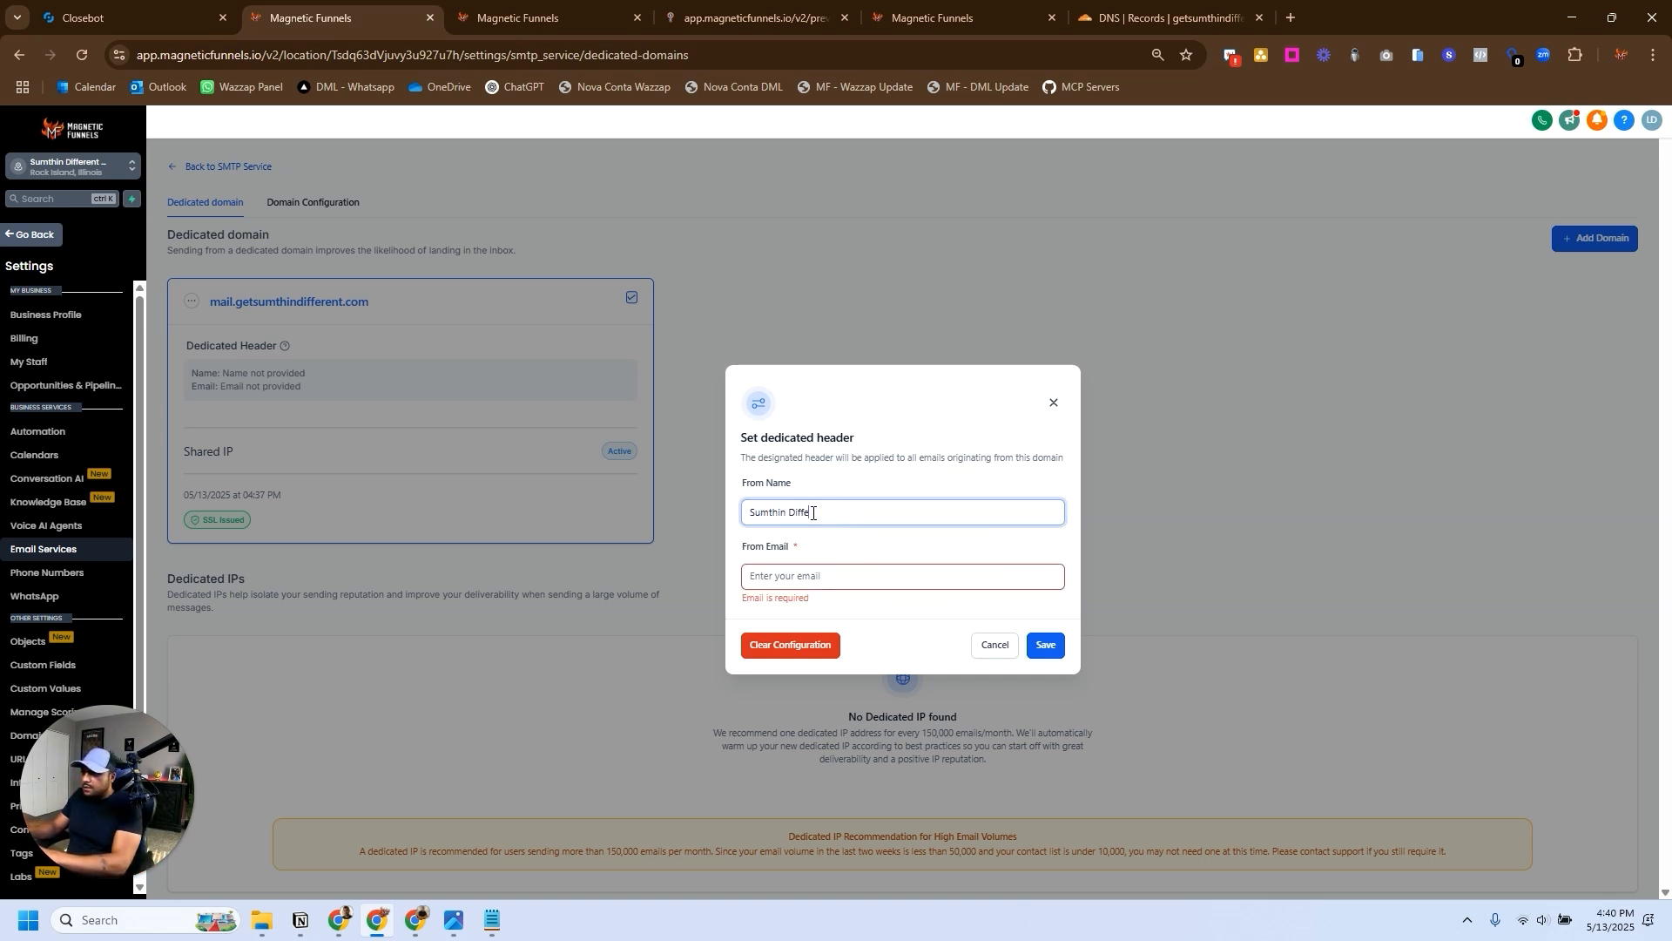
pyautogui.write('rent Barber & Beauty')
# - Enter the business's info address on the mail subdomain as the From Email and save the dedicated header
pyautogui.click(828, 568)
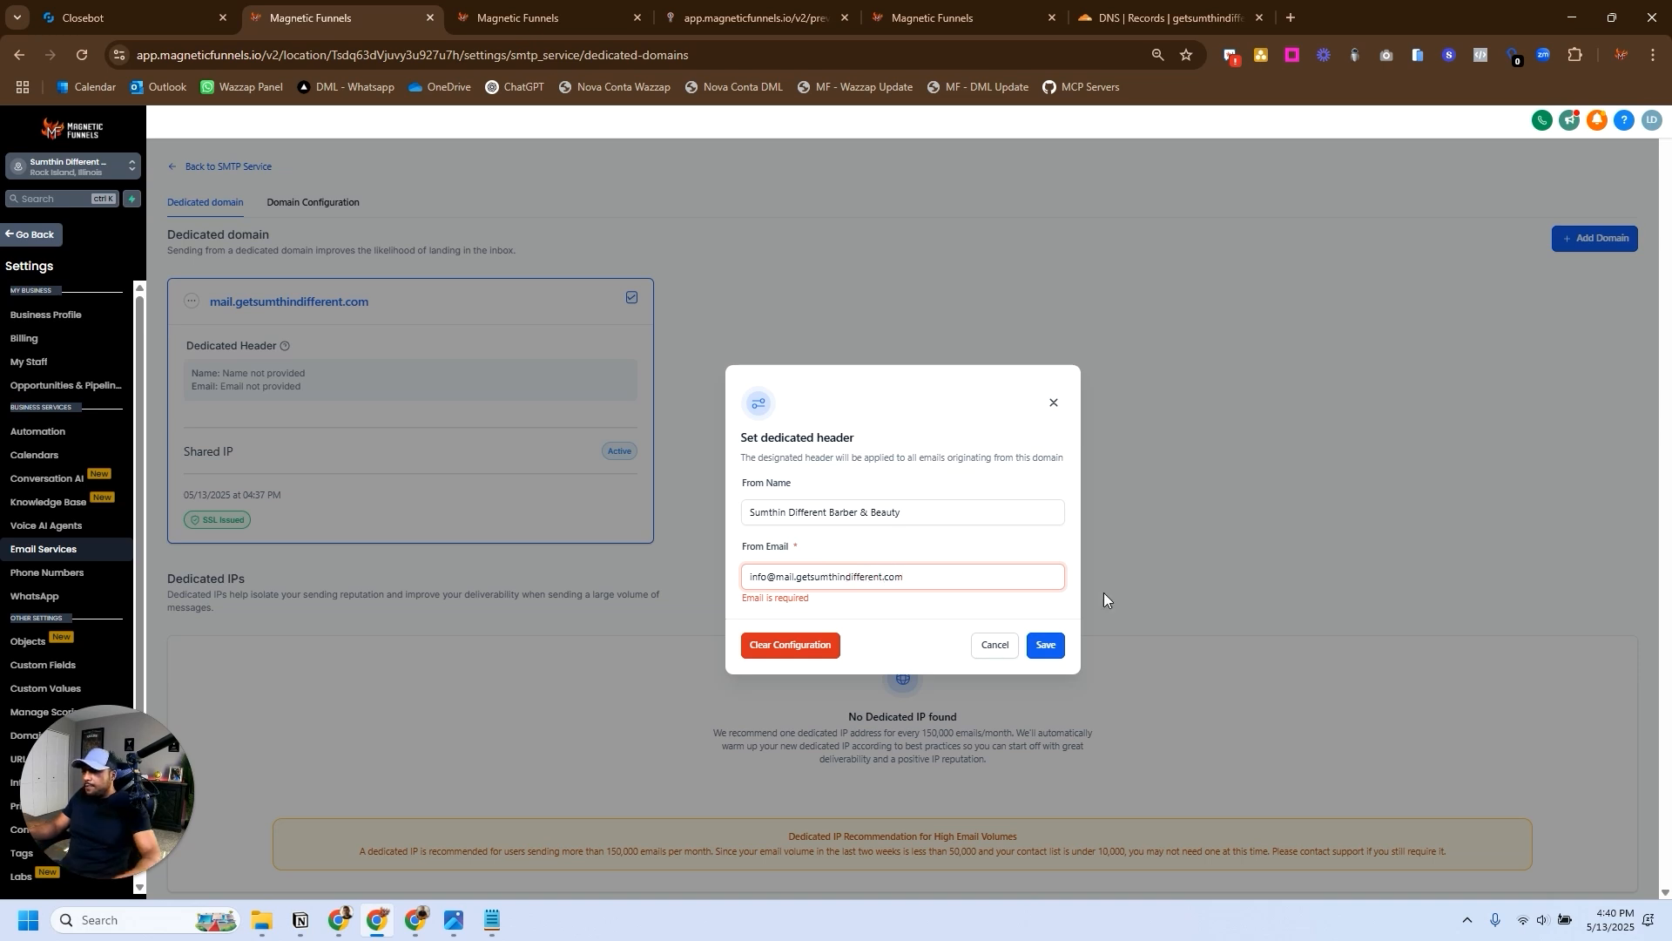
pyautogui.click(977, 579)
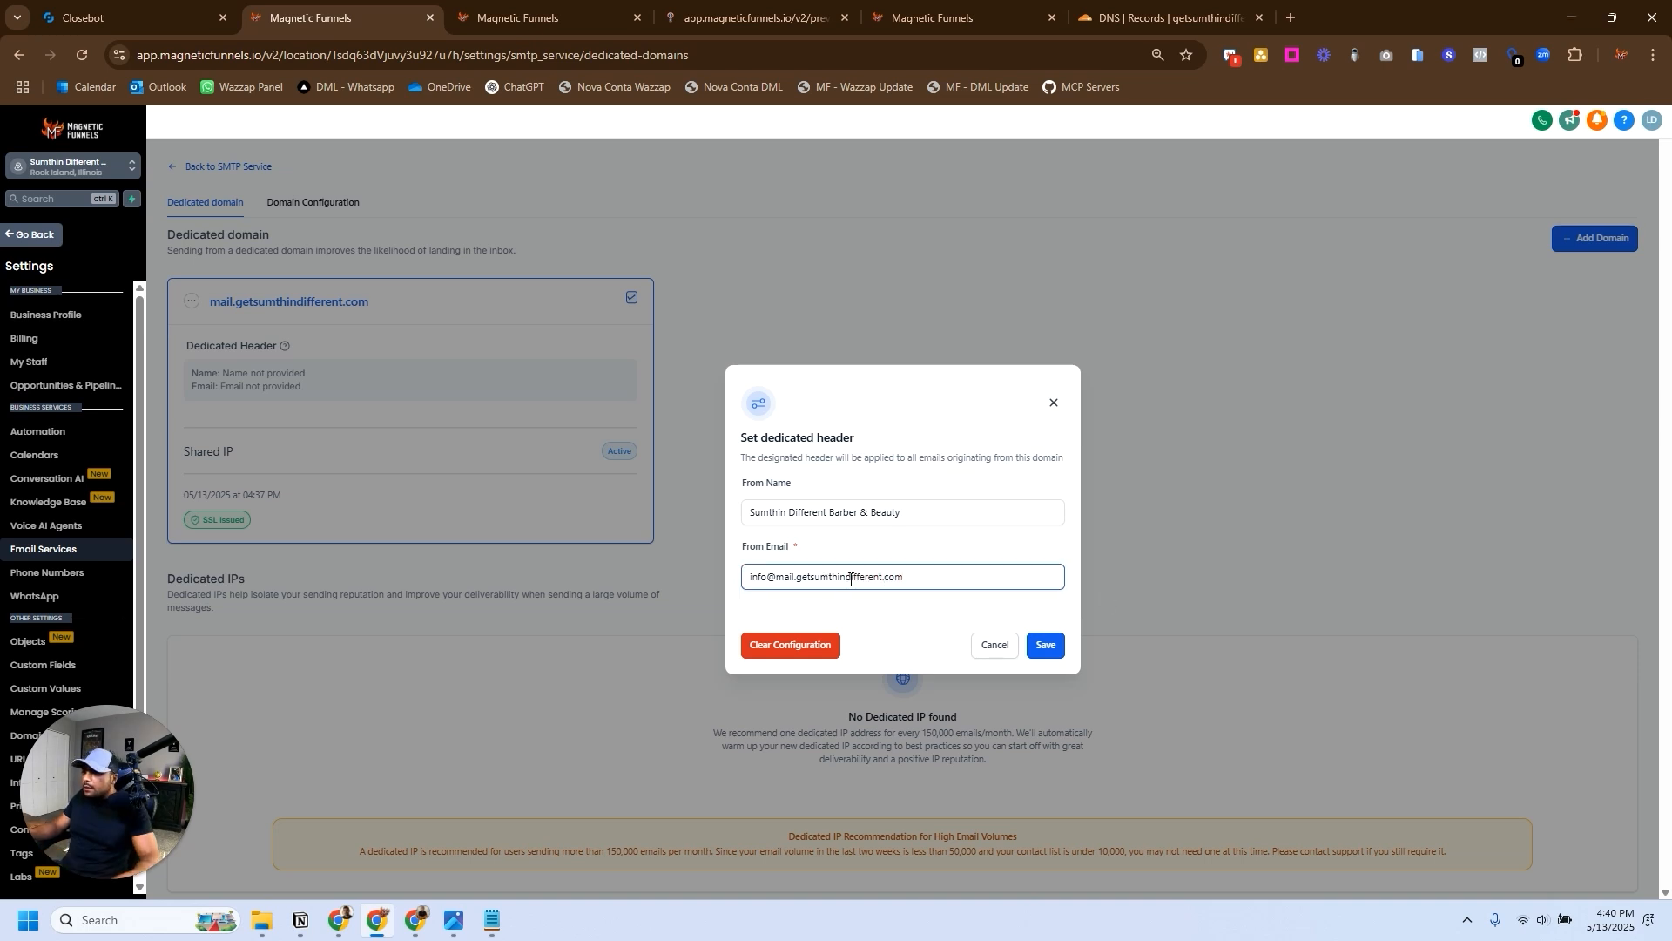
pyautogui.click(1045, 645)
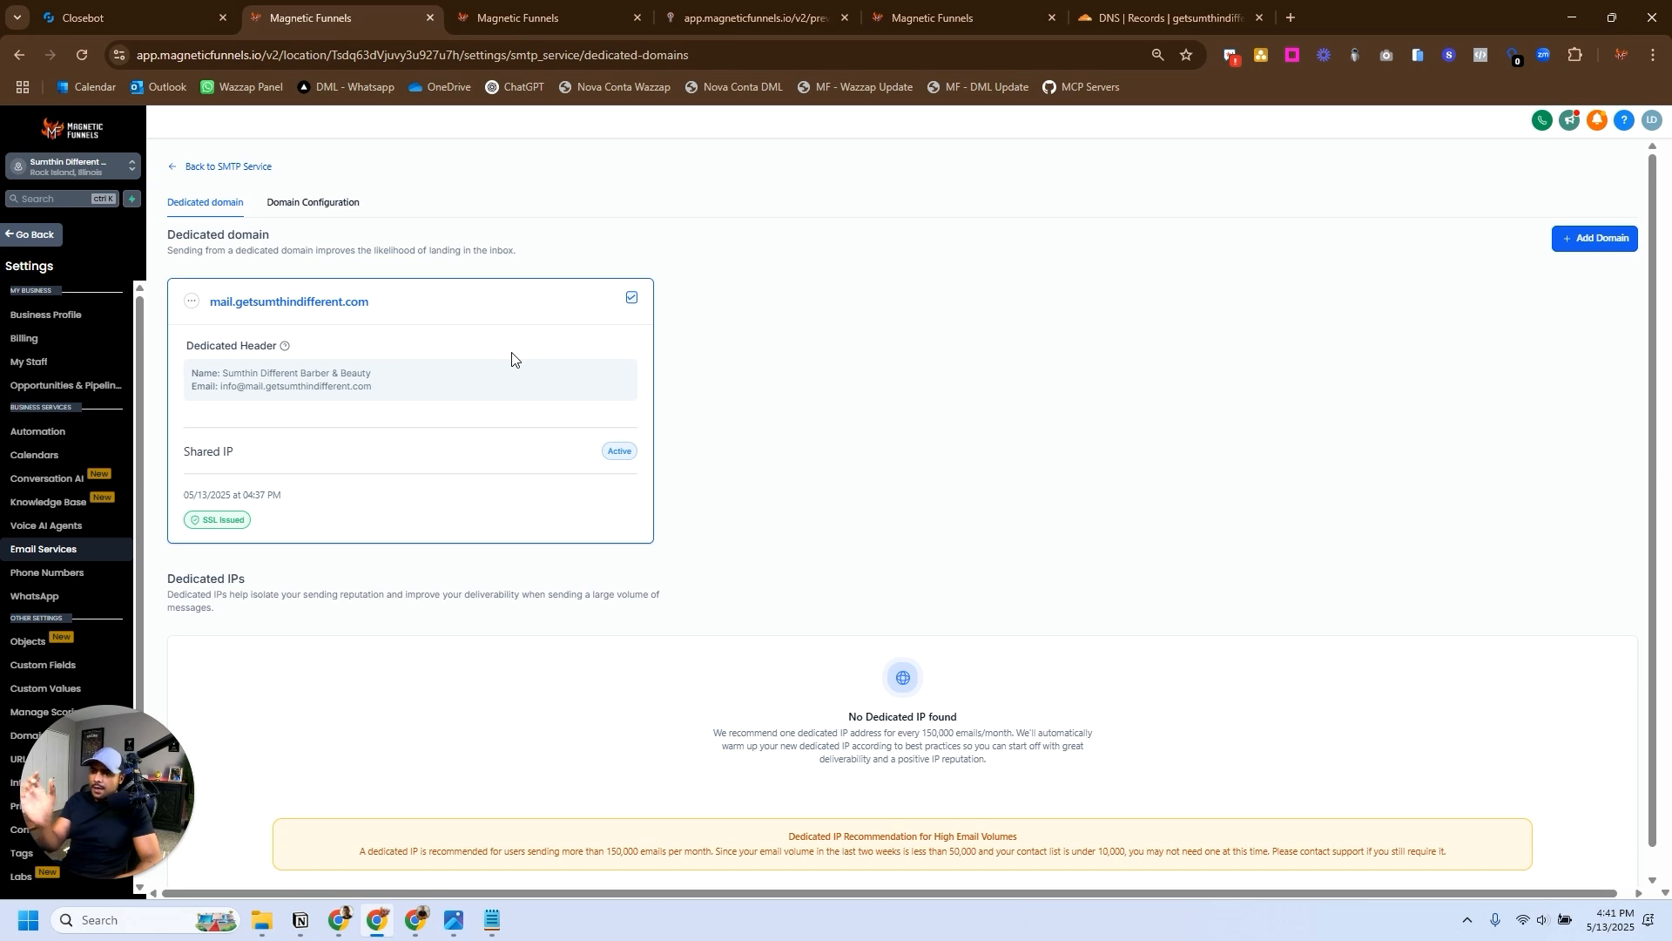
# - Return to the email services settings and connect Google Postmaster using the Magnetic Funnels Google account
pyautogui.tripleClick(381, 383)
pyautogui.click(169, 171)
pyautogui.click(243, 180)
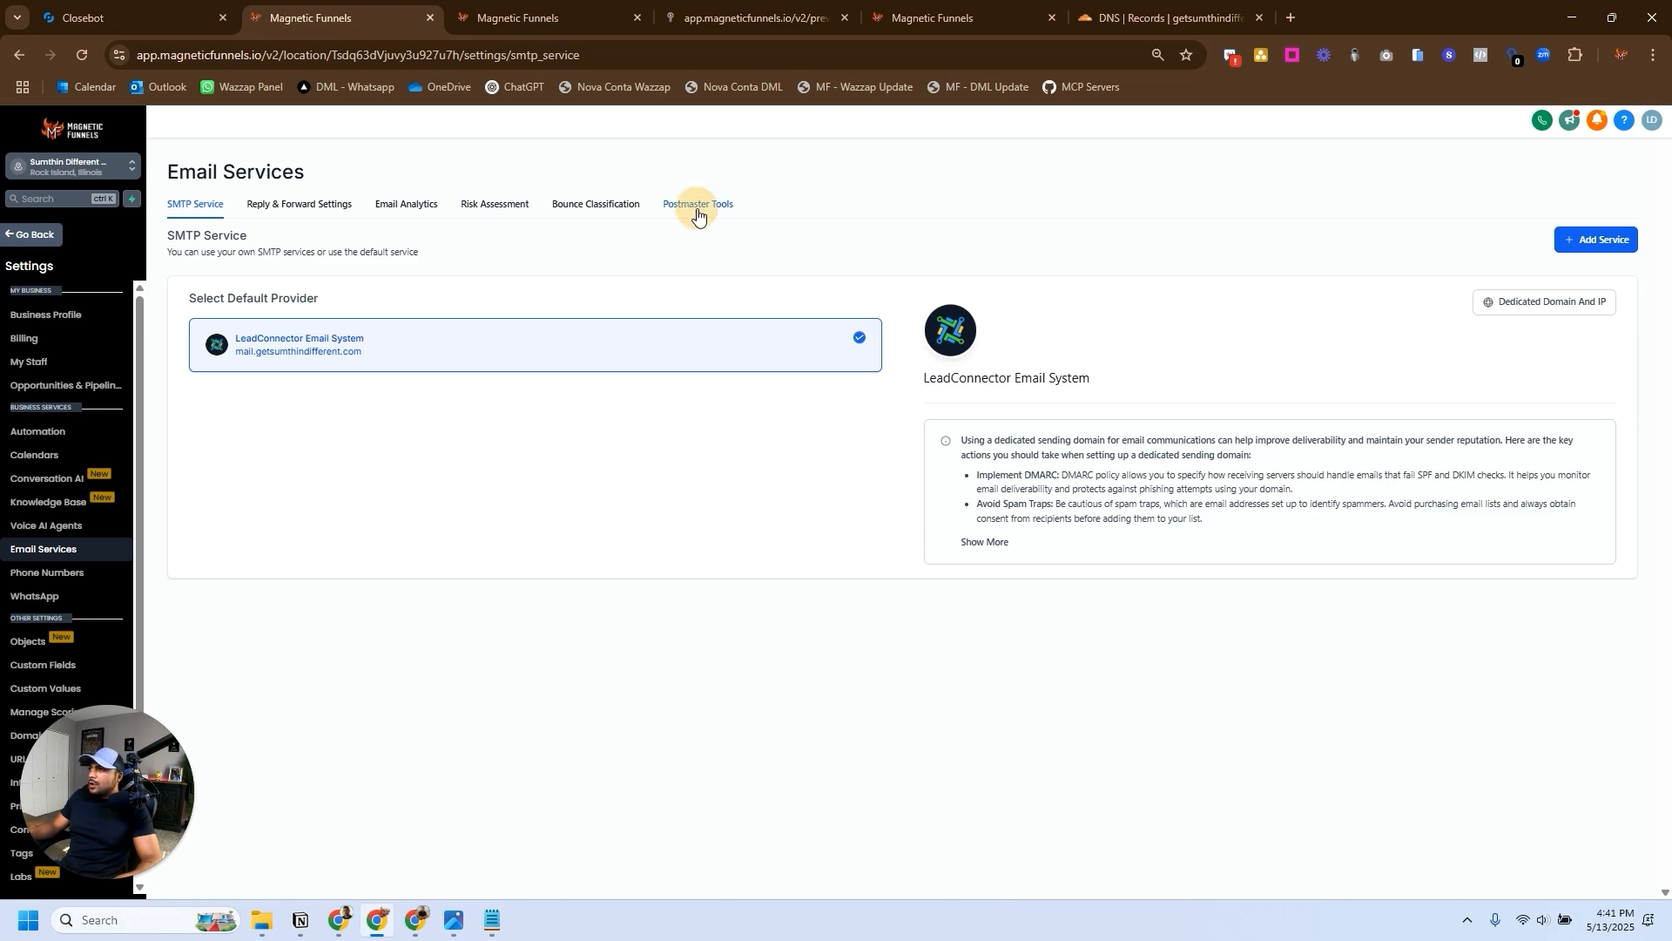
pyautogui.click(698, 216)
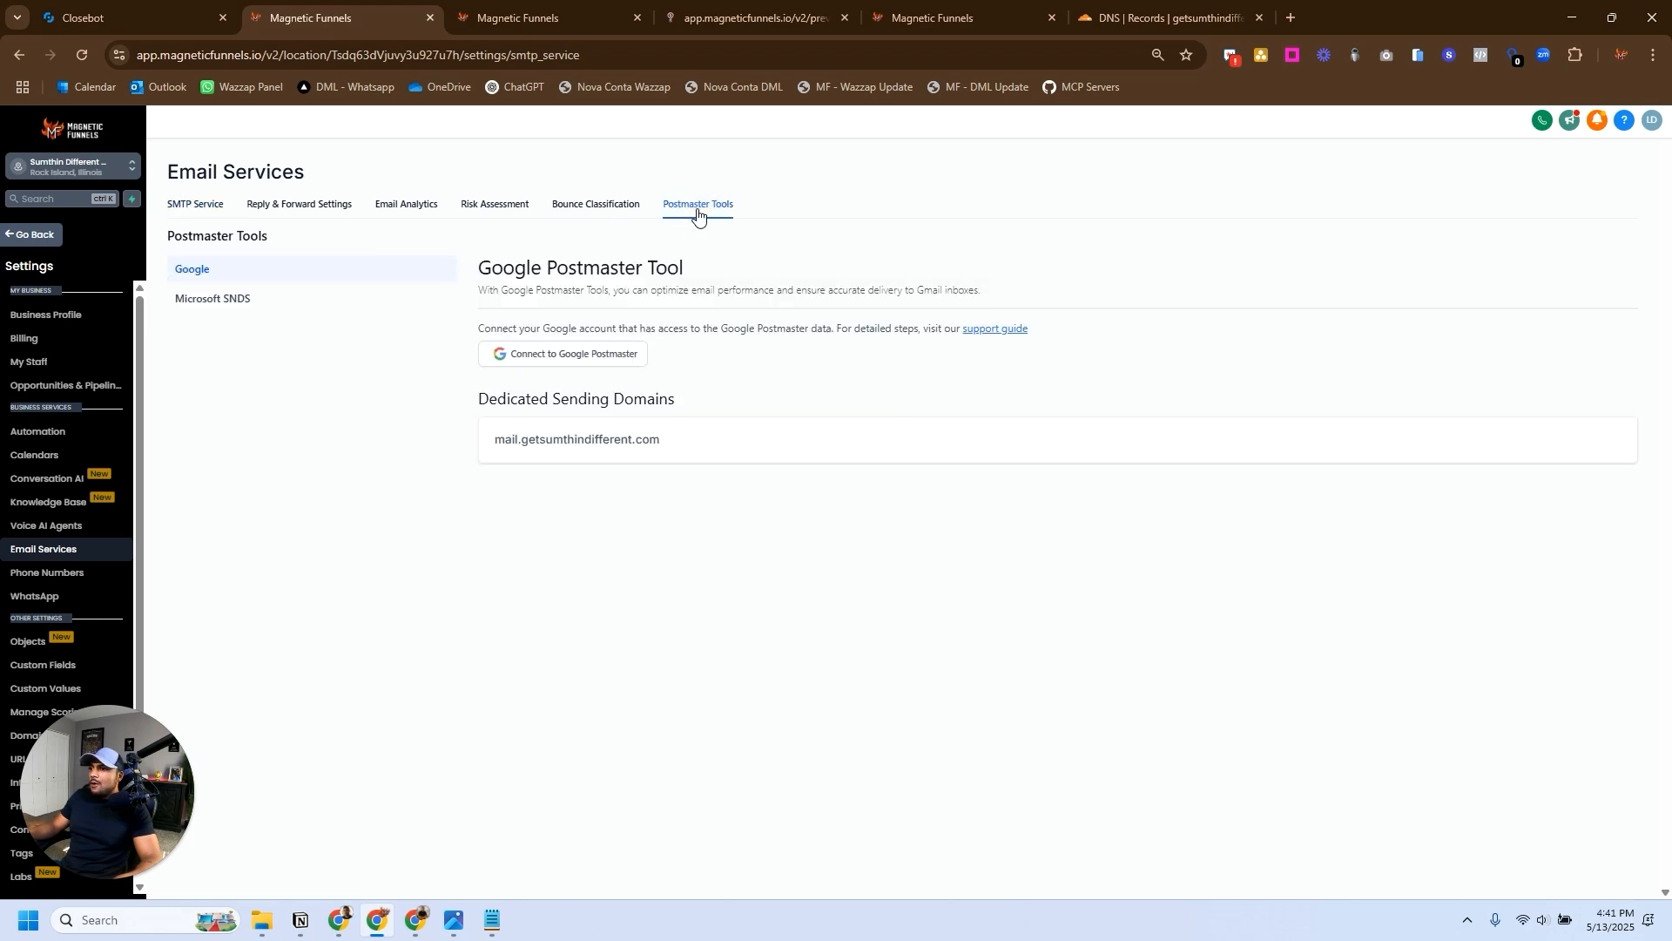
pyautogui.click(583, 355)
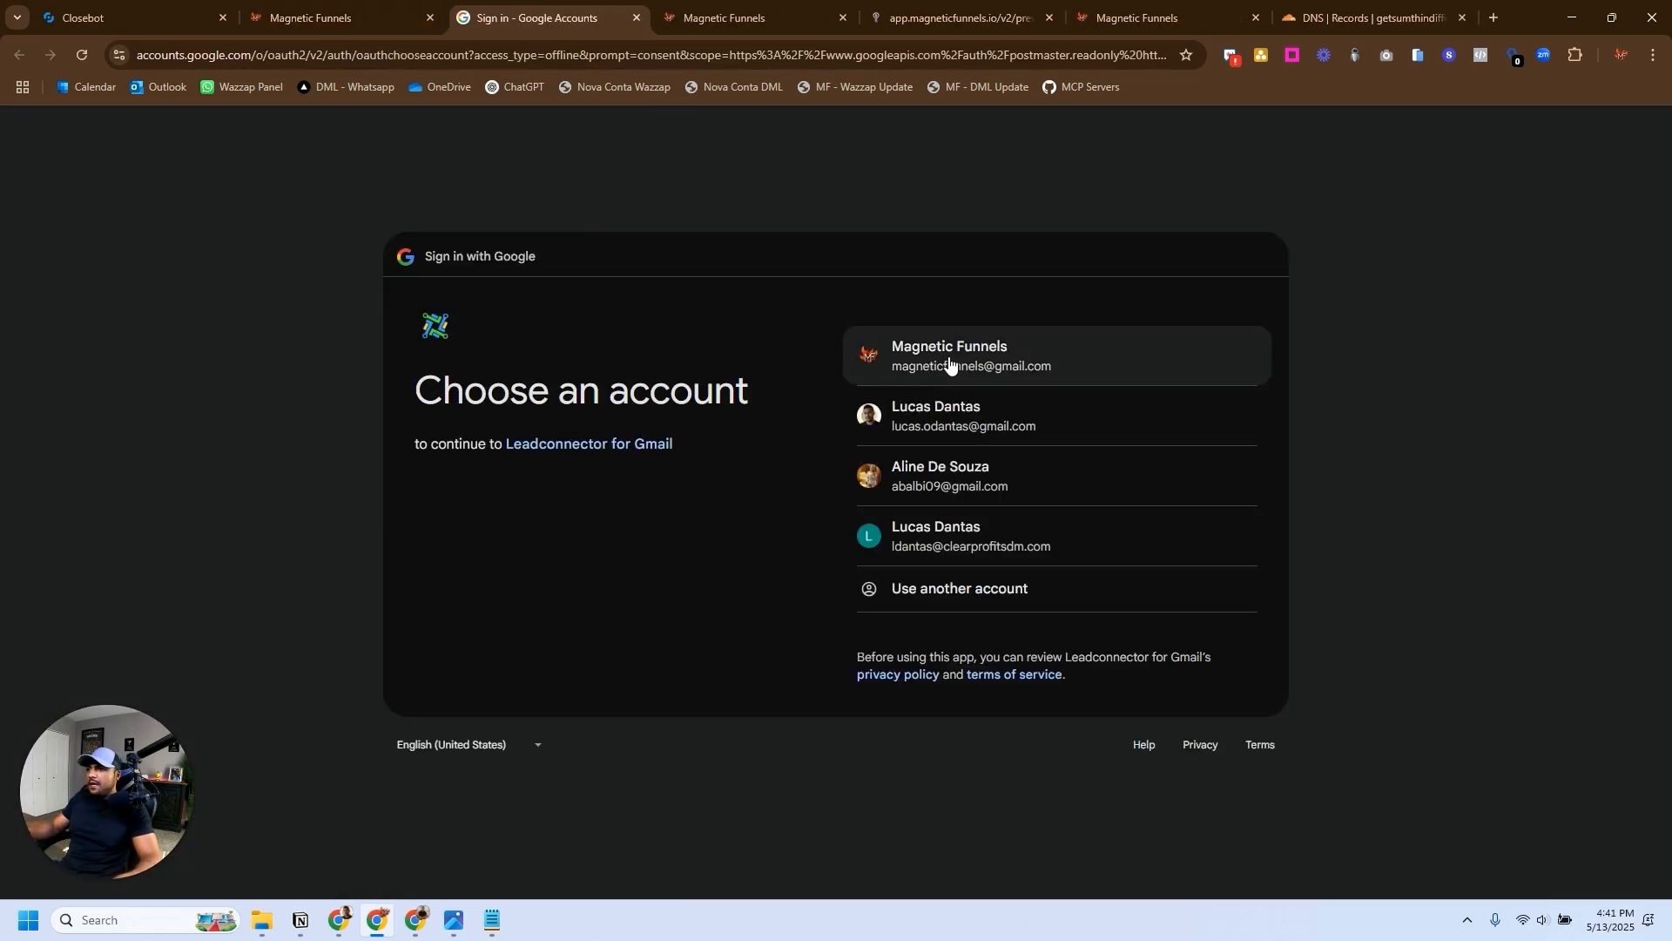
pyautogui.click(948, 361)
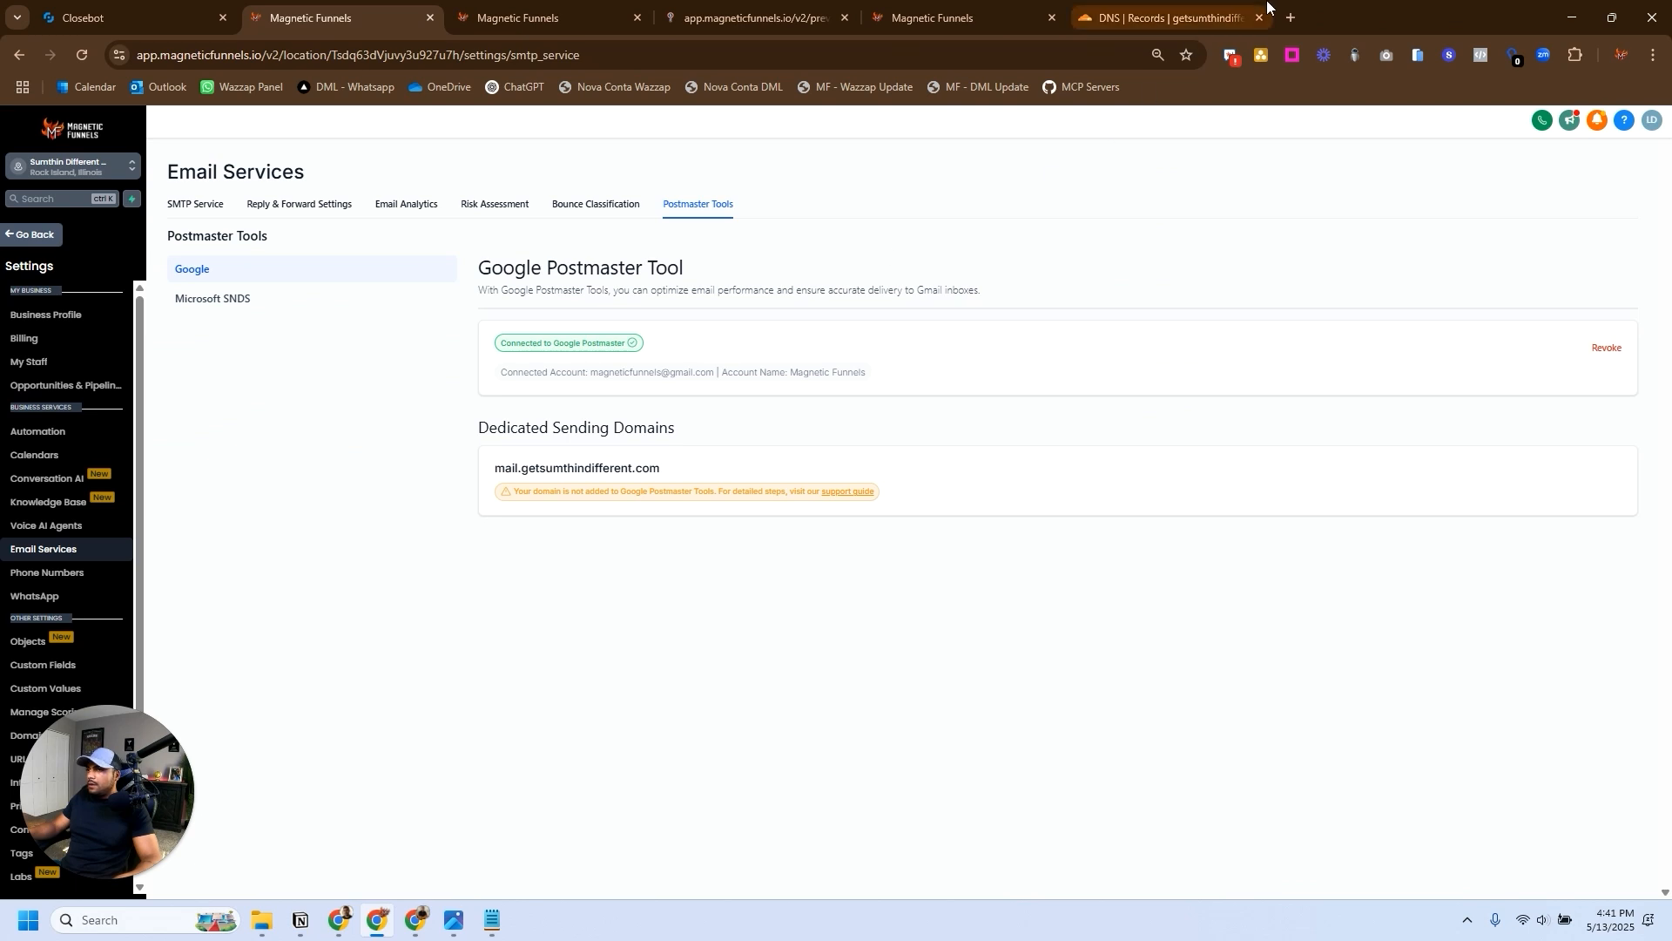
# - Search for Google Postmaster in a new browser tab and open the Postmaster Tools domain management page
pyautogui.click(1299, 14)
pyautogui.write('google ')
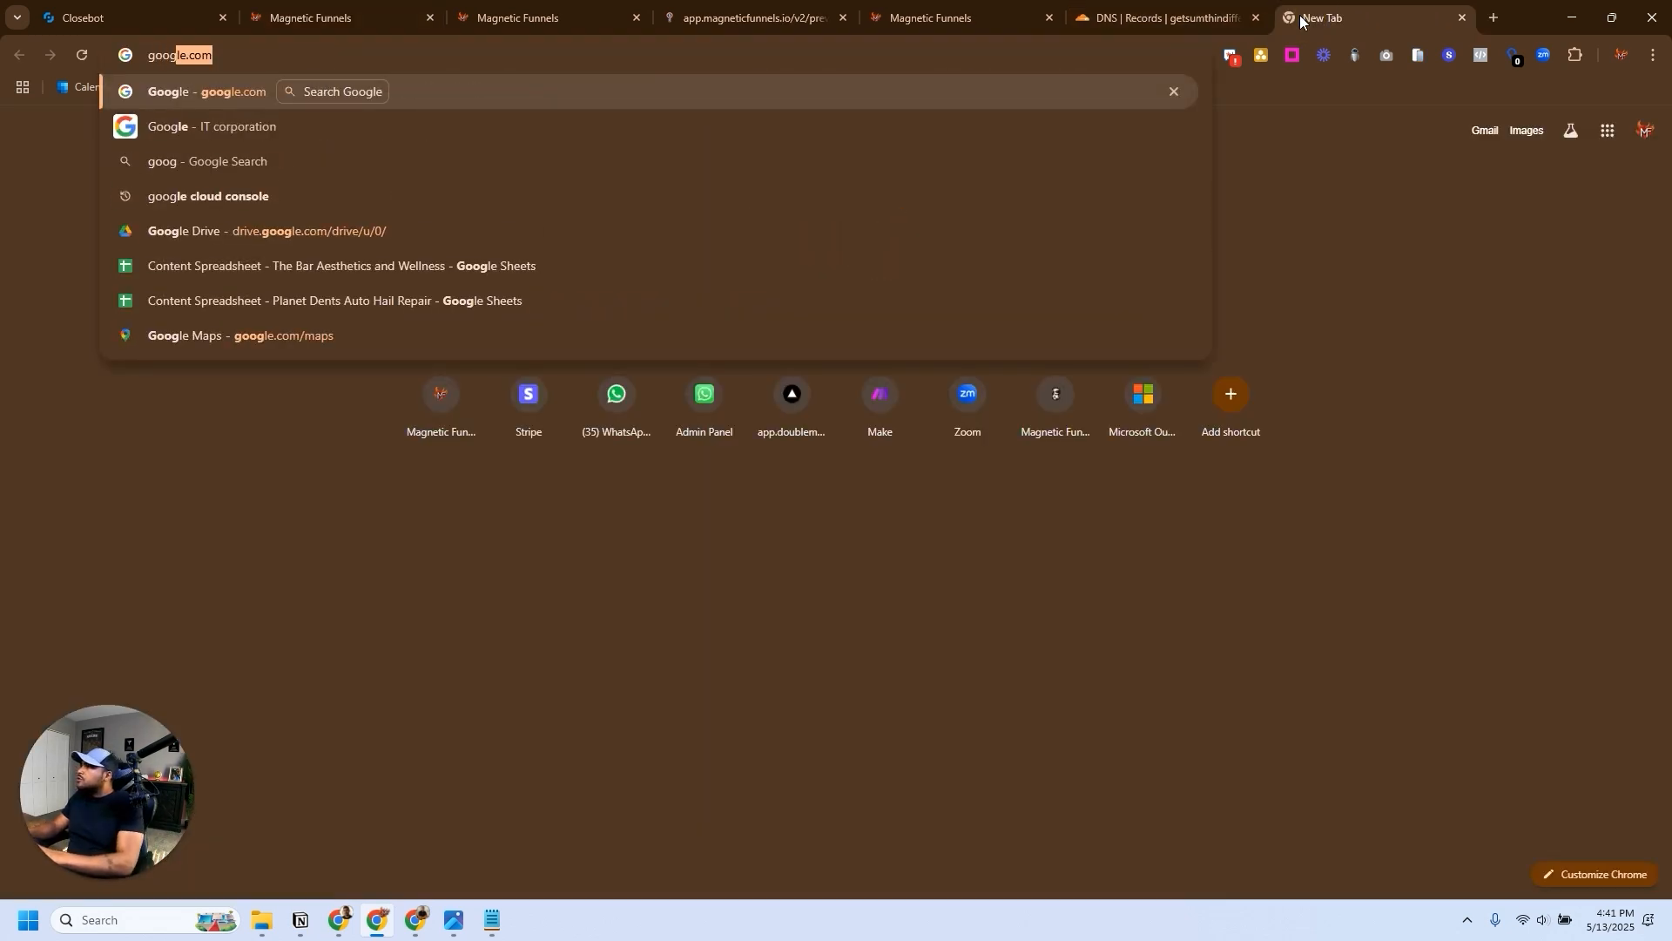
pyautogui.write('postmaster.')
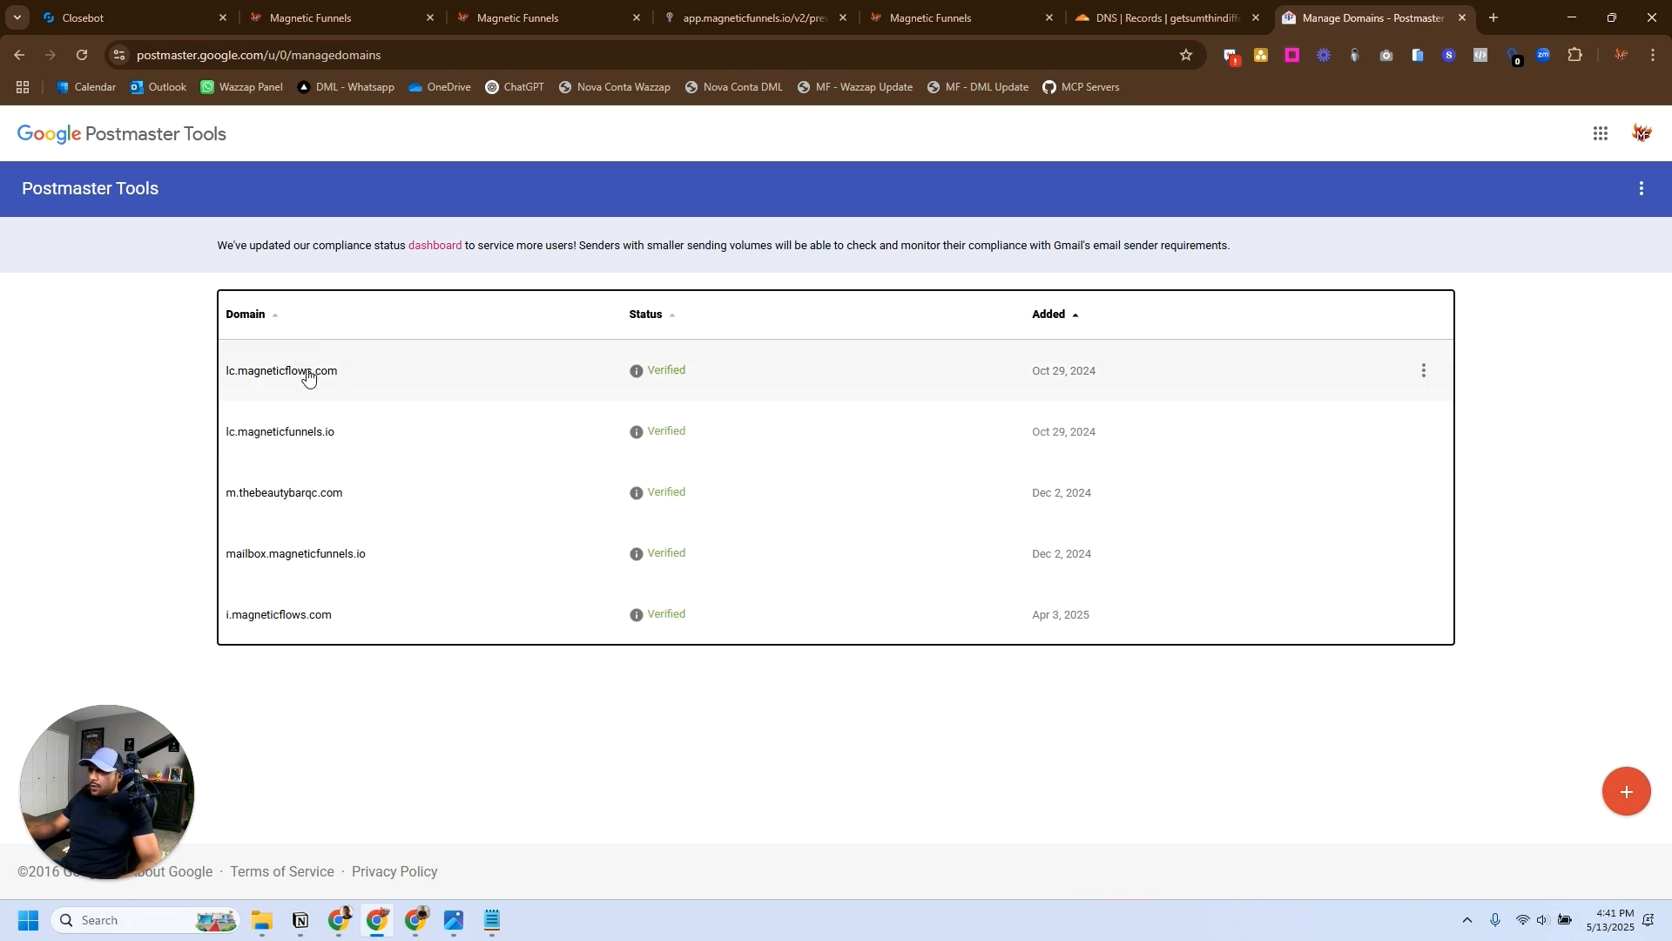
# - Add mail.getsumthindifferent.com as a new domain in Postmaster Tools and proceed to its ownership verification
pyautogui.click(1626, 796)
pyautogui.click(704, 417)
pyautogui.write('mai')
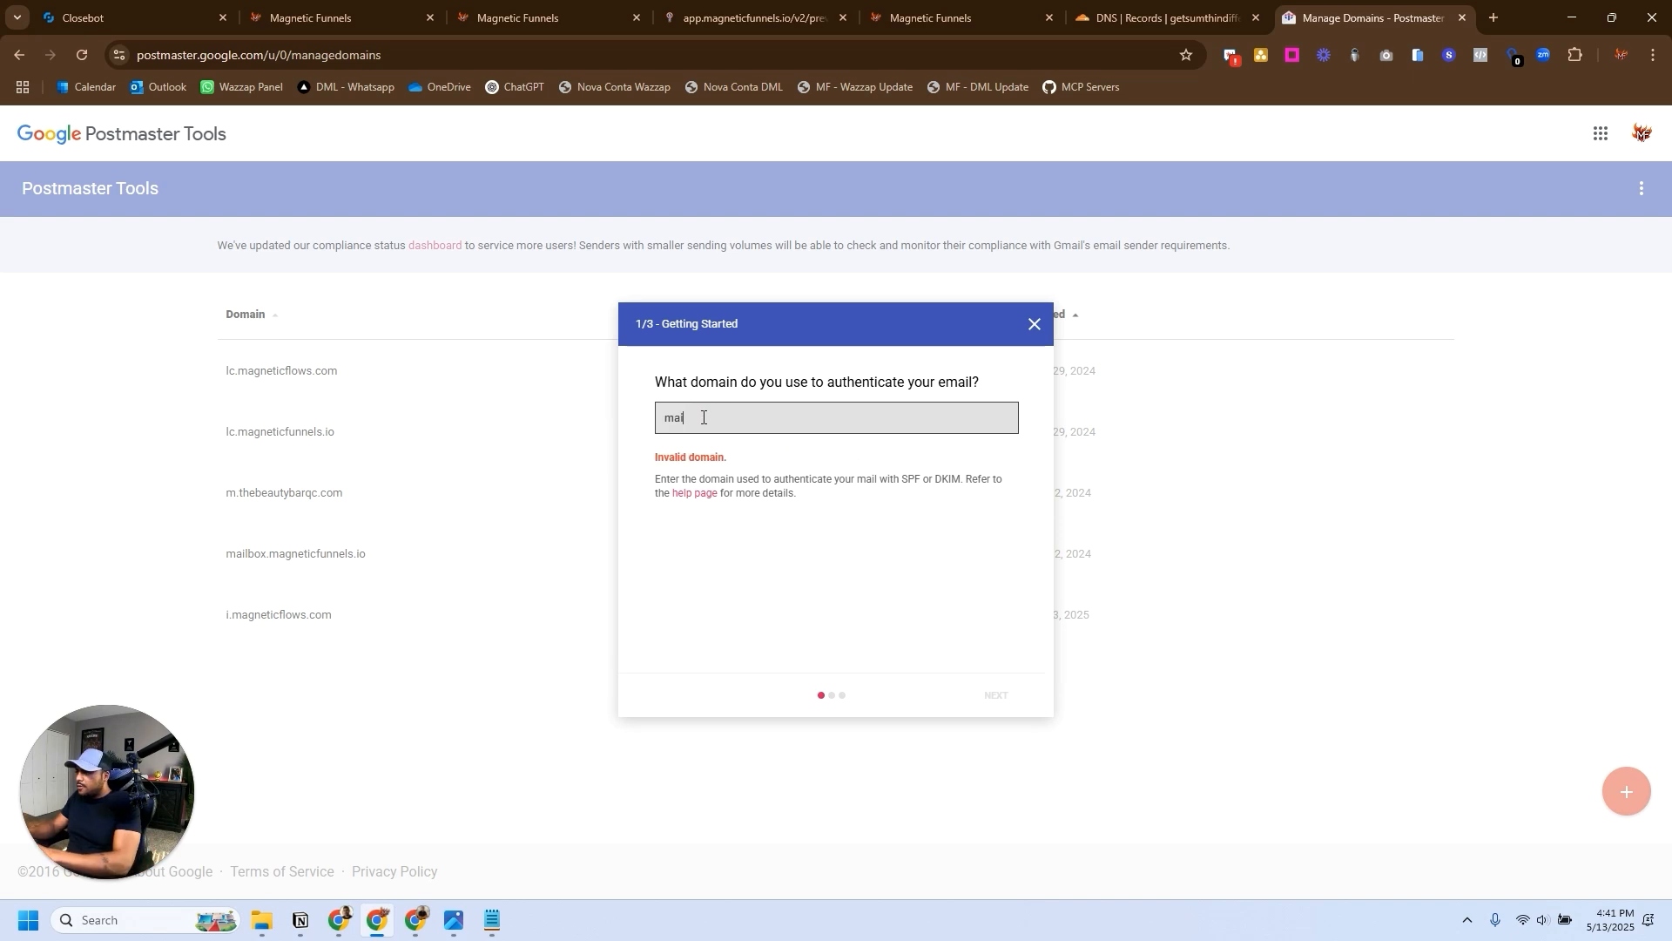
pyautogui.write('l.getsu')
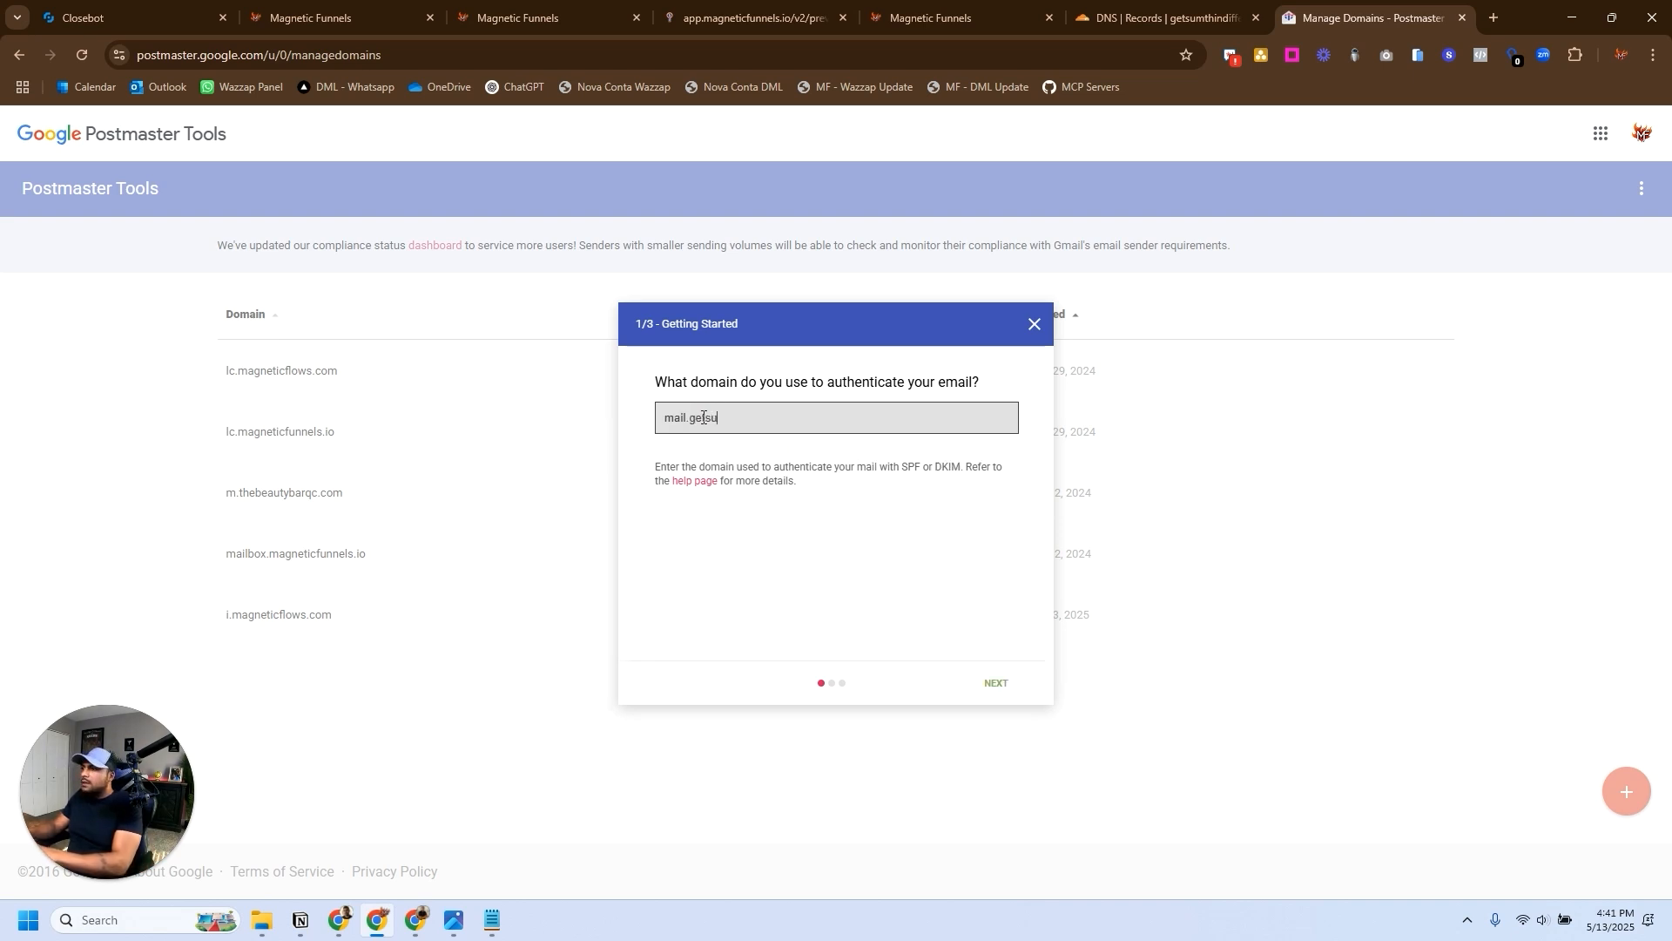
pyautogui.write('mthind')
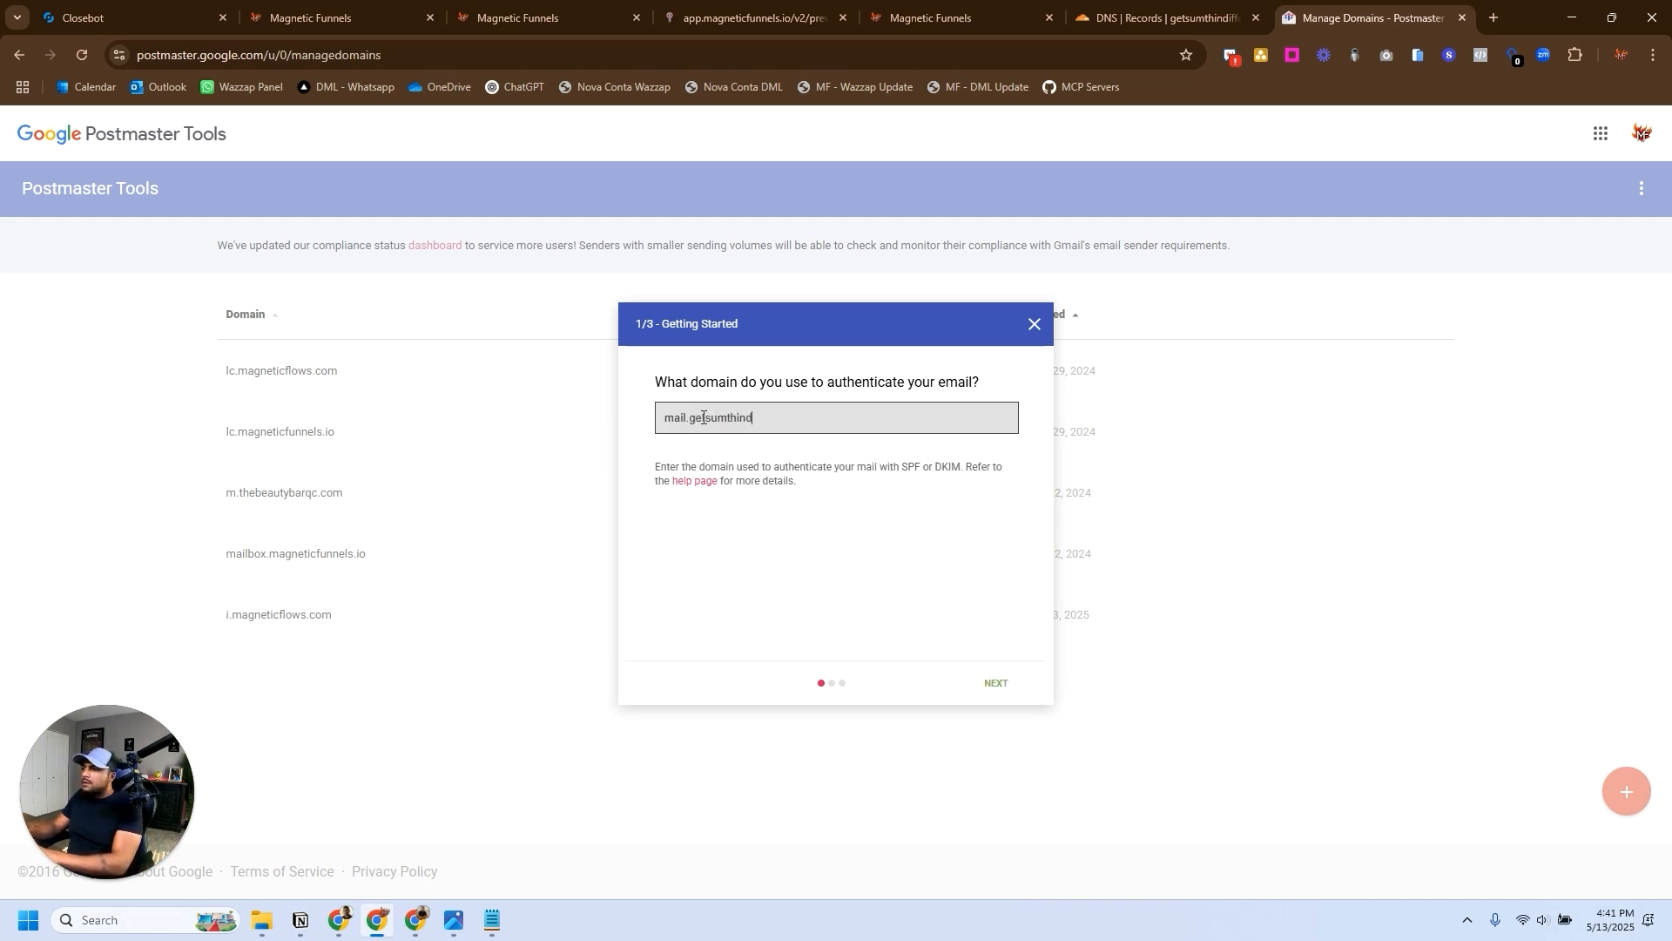
pyautogui.write('ifferent.com')
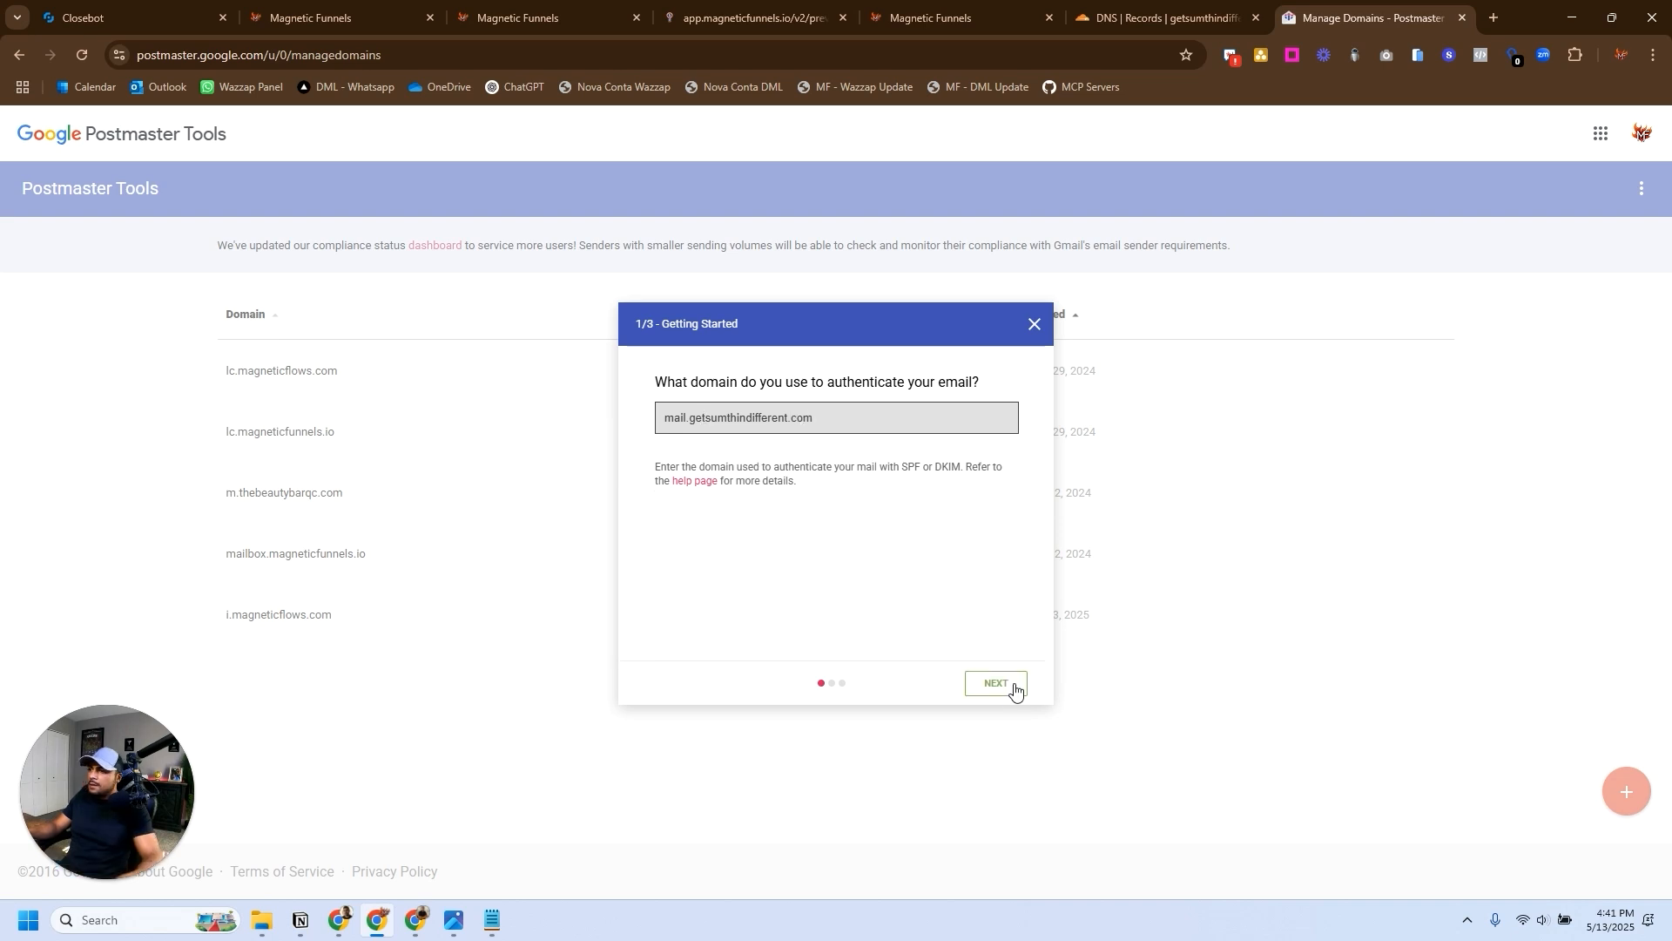
pyautogui.click(997, 683)
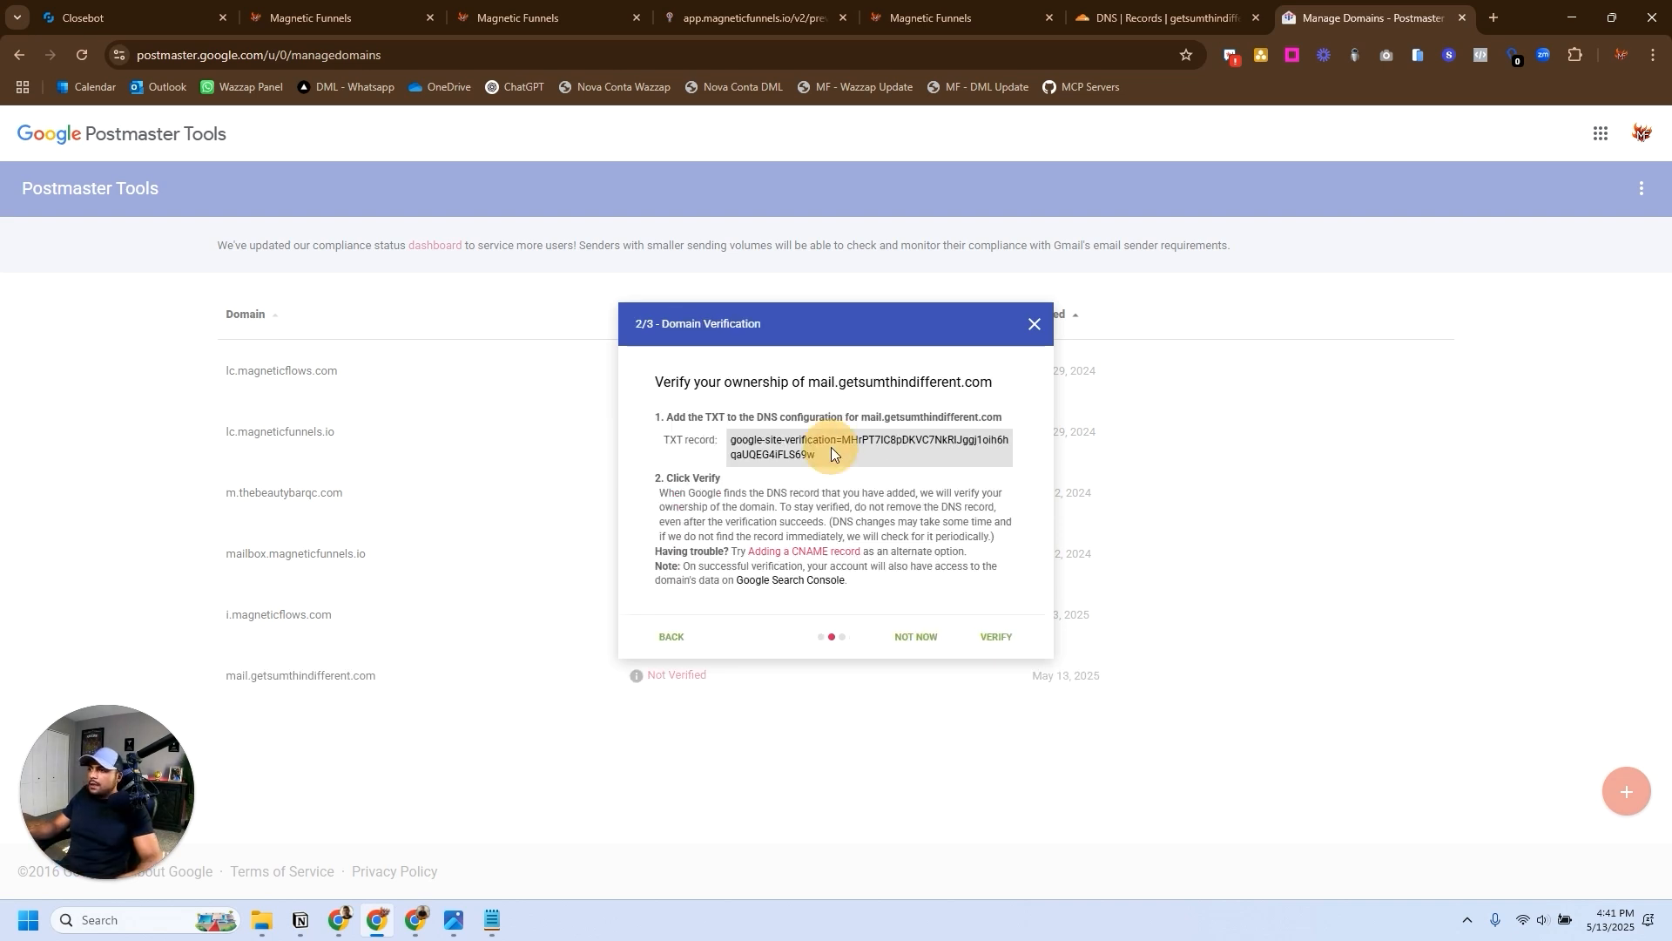
# - Copy Google's TXT verification record and start a new TXT record in the Cloudflare DNS settings of getsumthindifferent.com
pyautogui.moveTo(815, 455); pyautogui.dragTo(699, 440)
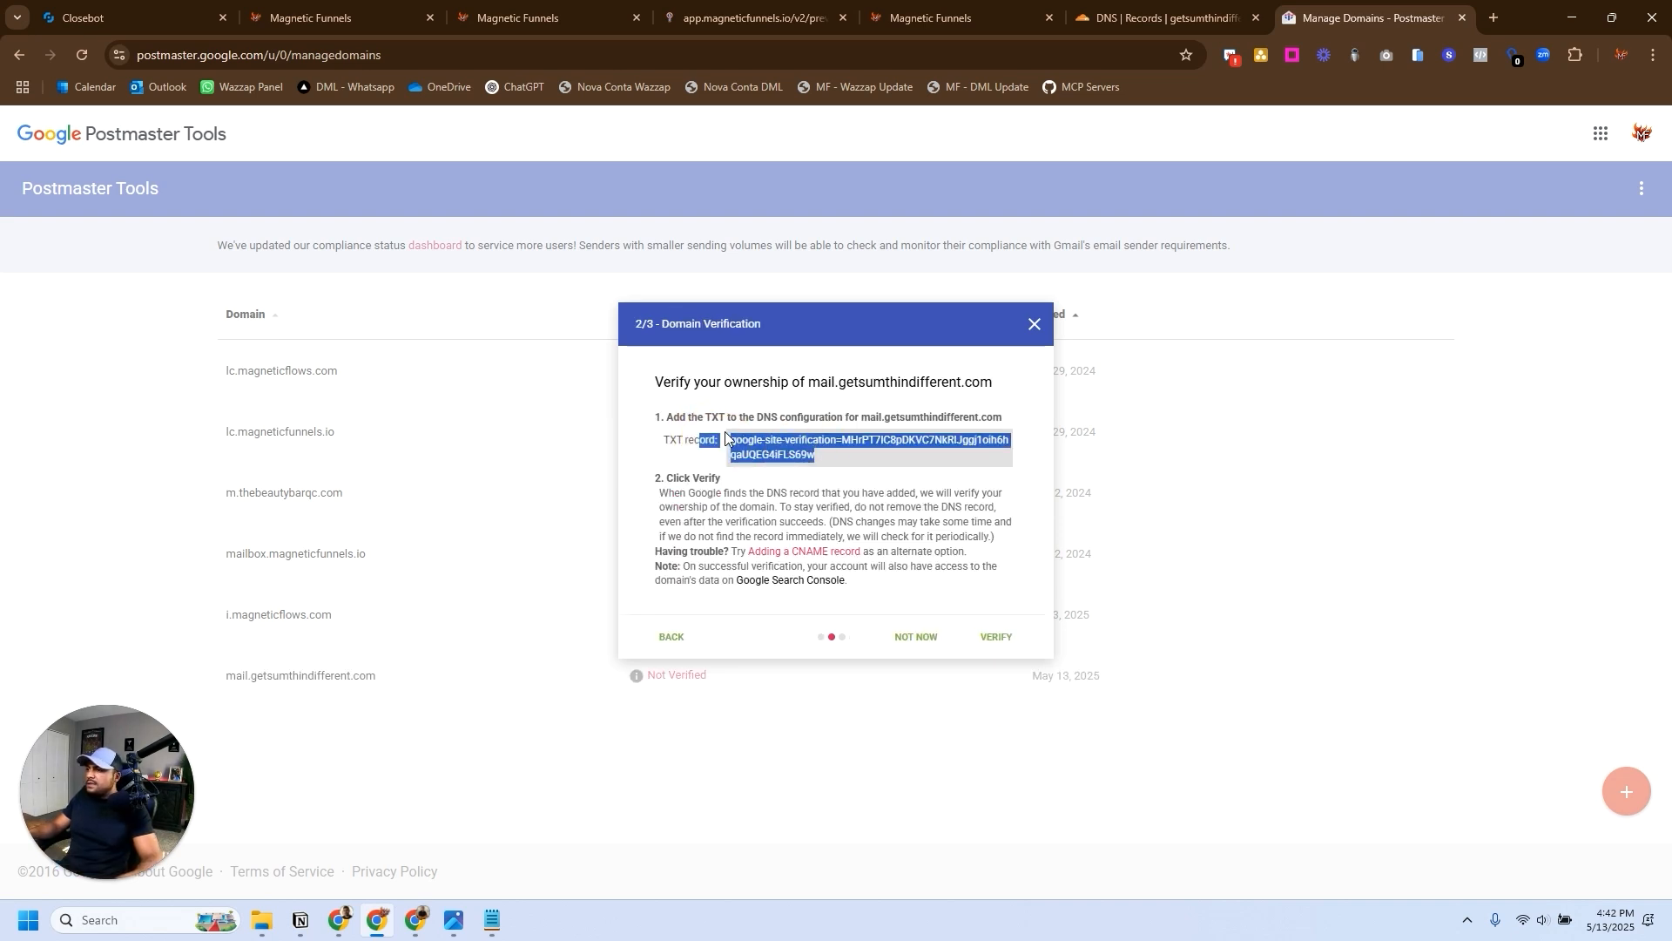
pyautogui.click(796, 446)
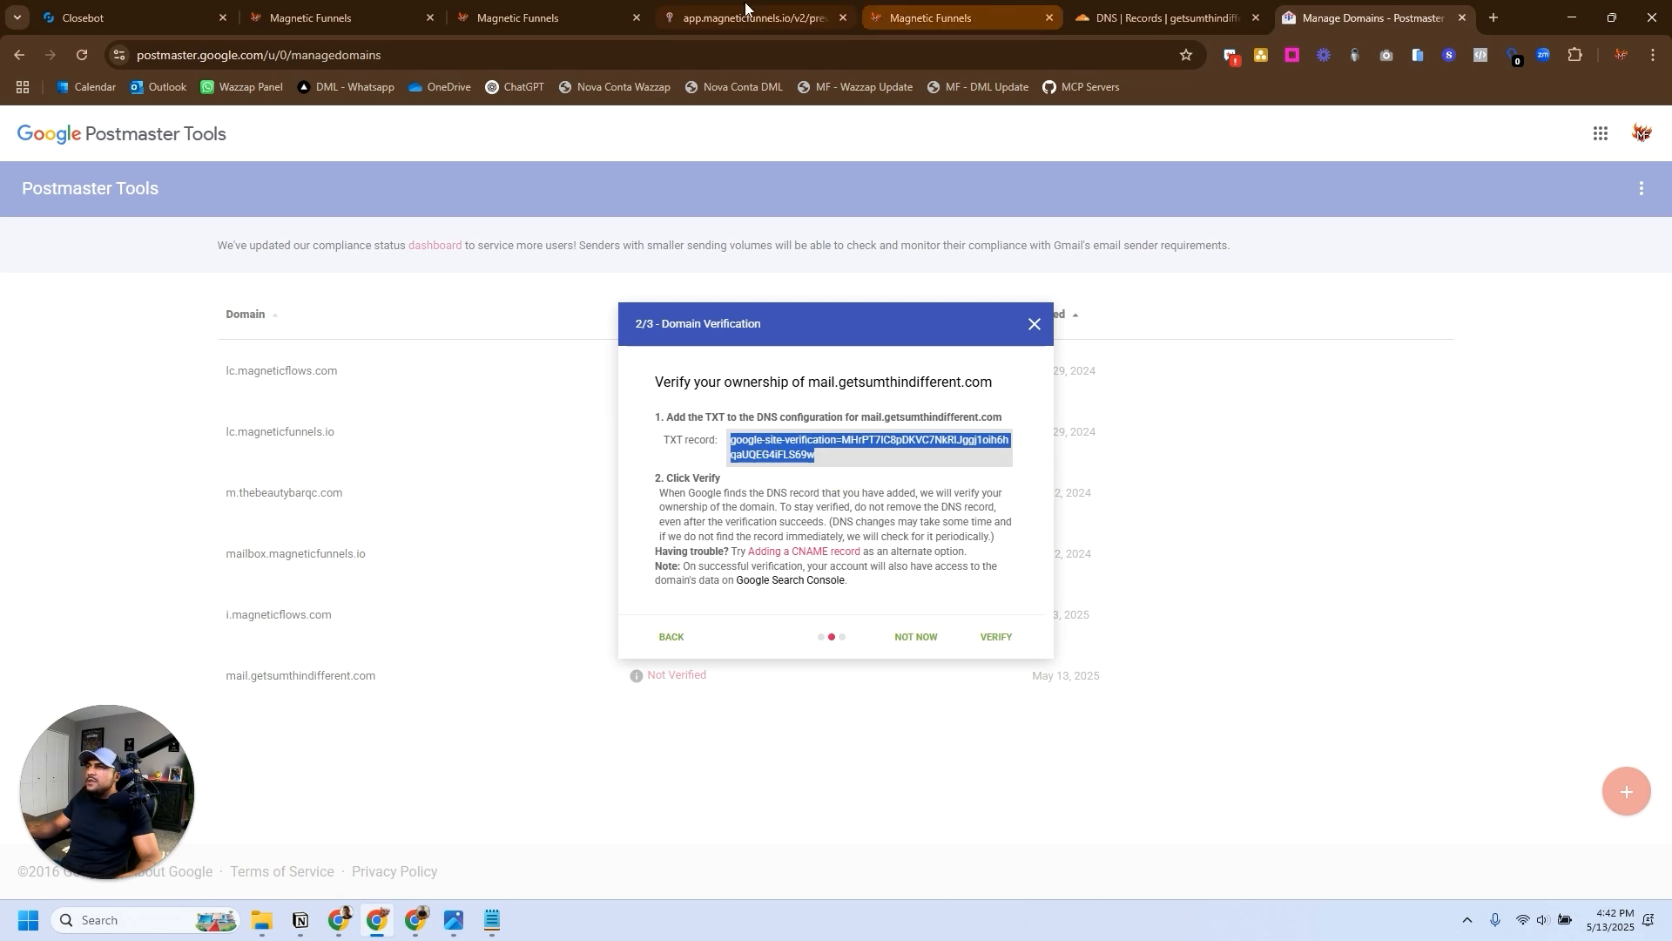
pyautogui.click(1174, 18)
pyautogui.click(1219, 498)
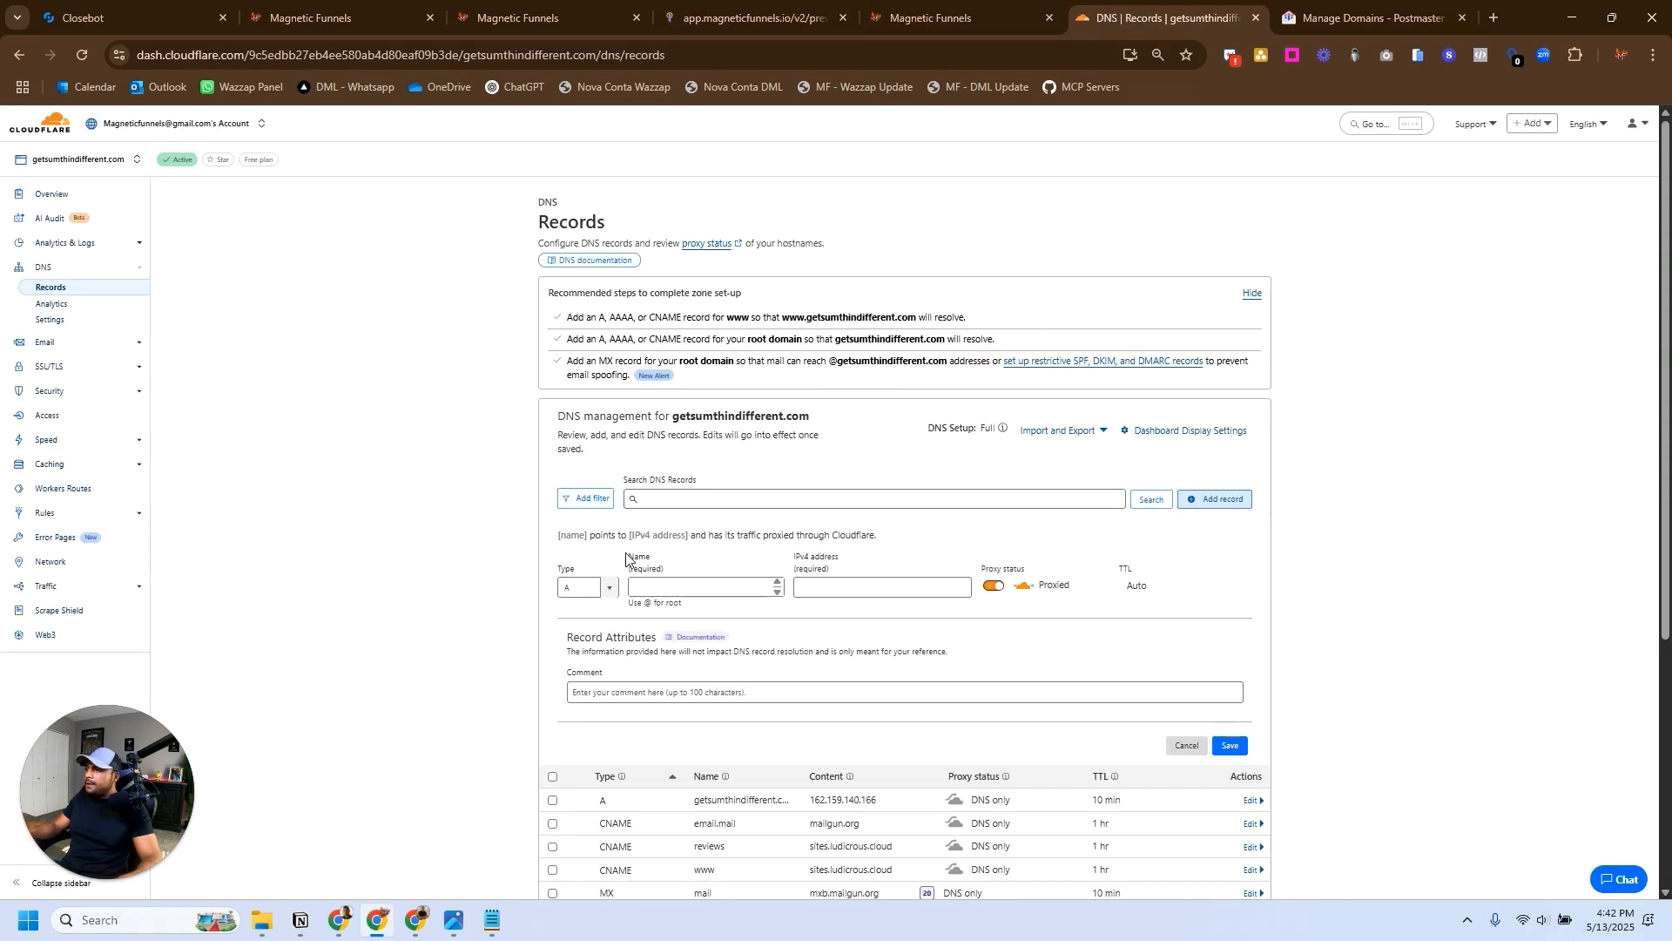
pyautogui.click(585, 586)
pyautogui.write('TXT')
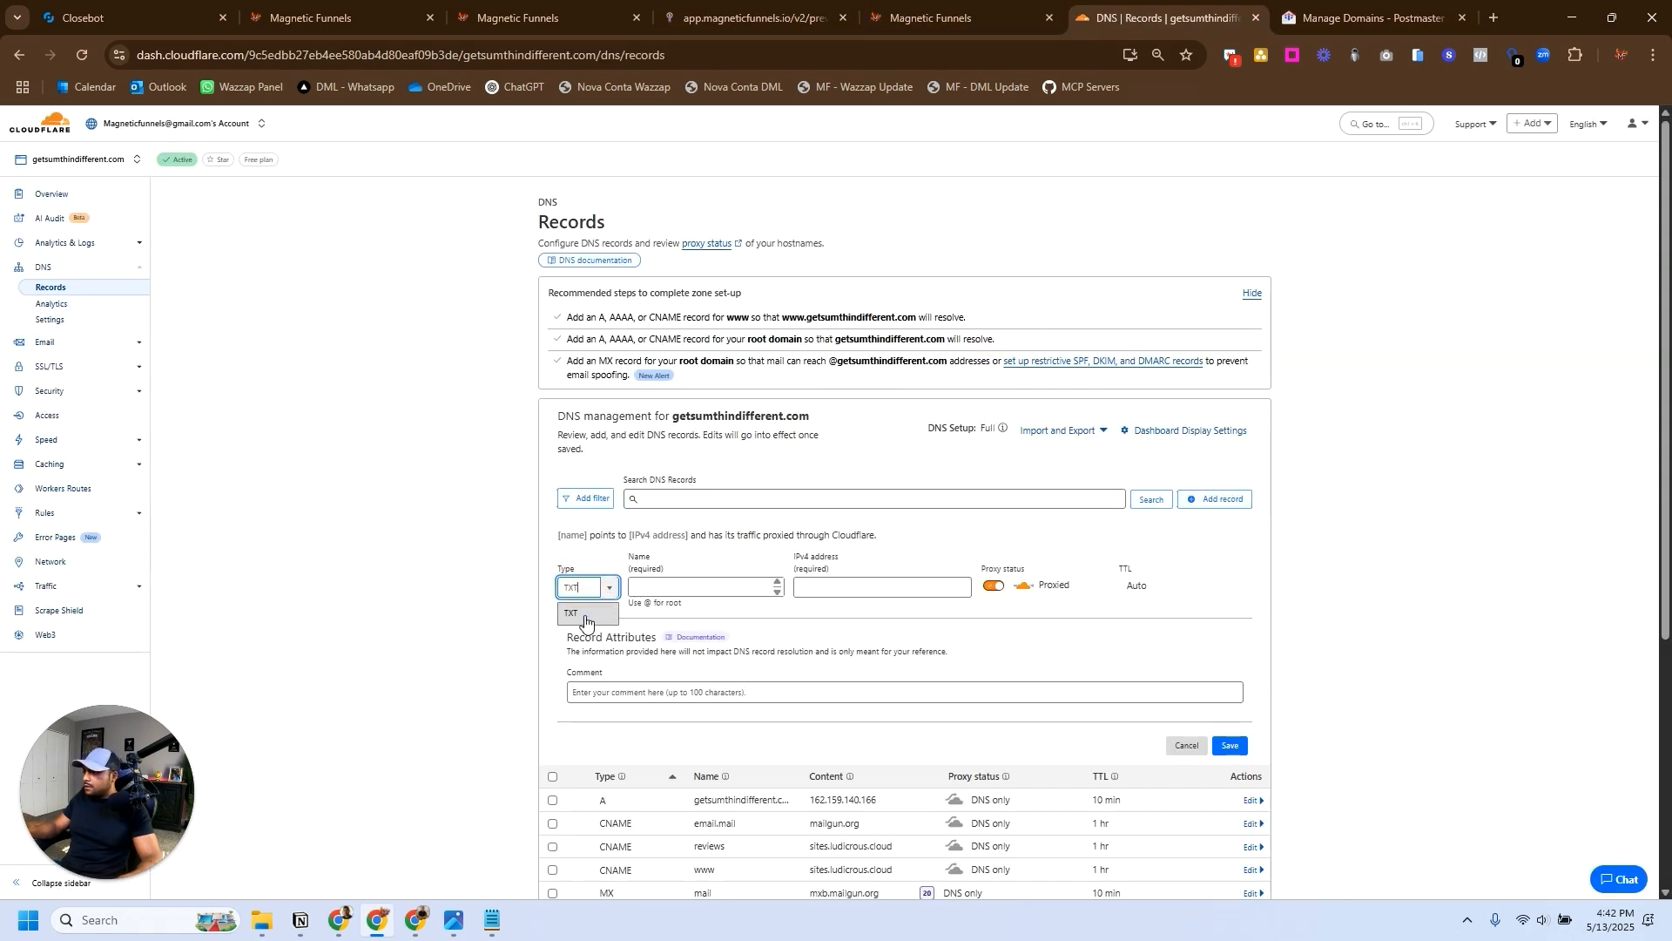
pyautogui.click(582, 615)
# - Paste the Google verification value as the TXT record's content, name the record mail.getsumthindifferent.com, and save it
pyautogui.click(708, 587)
pyautogui.click(704, 658)
pyautogui.write('google-site-verification=MHrPT7IC8pDKVC7NkRIJggj1oih6hqaUQEG4iFLS69w')
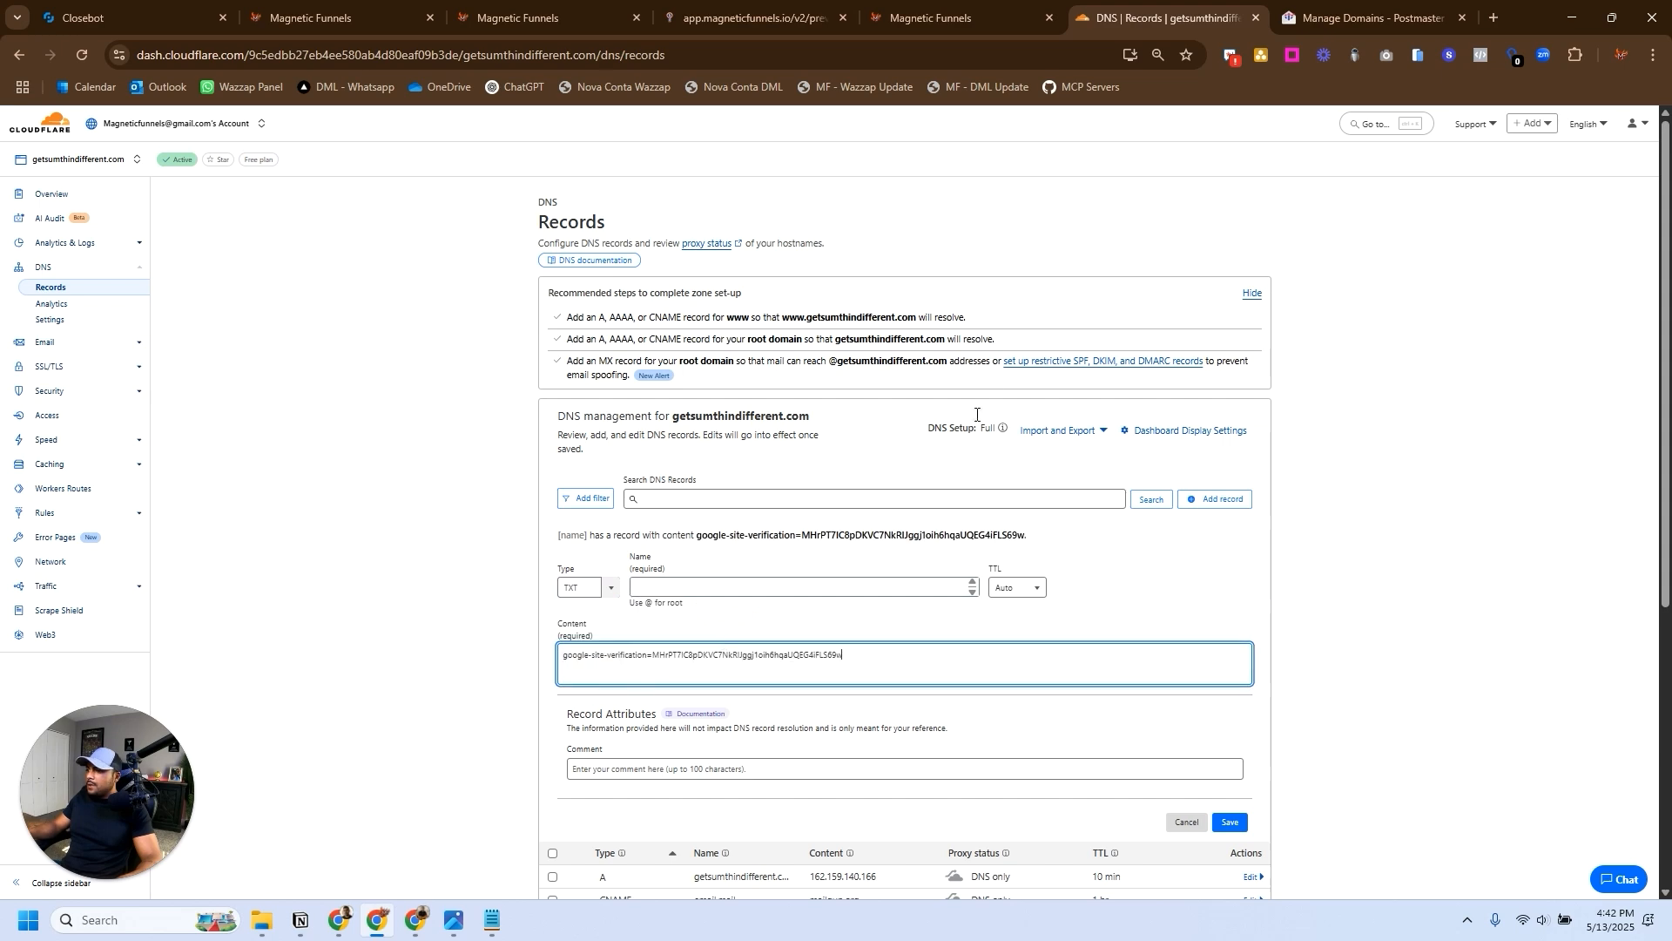
pyautogui.click(879, 8)
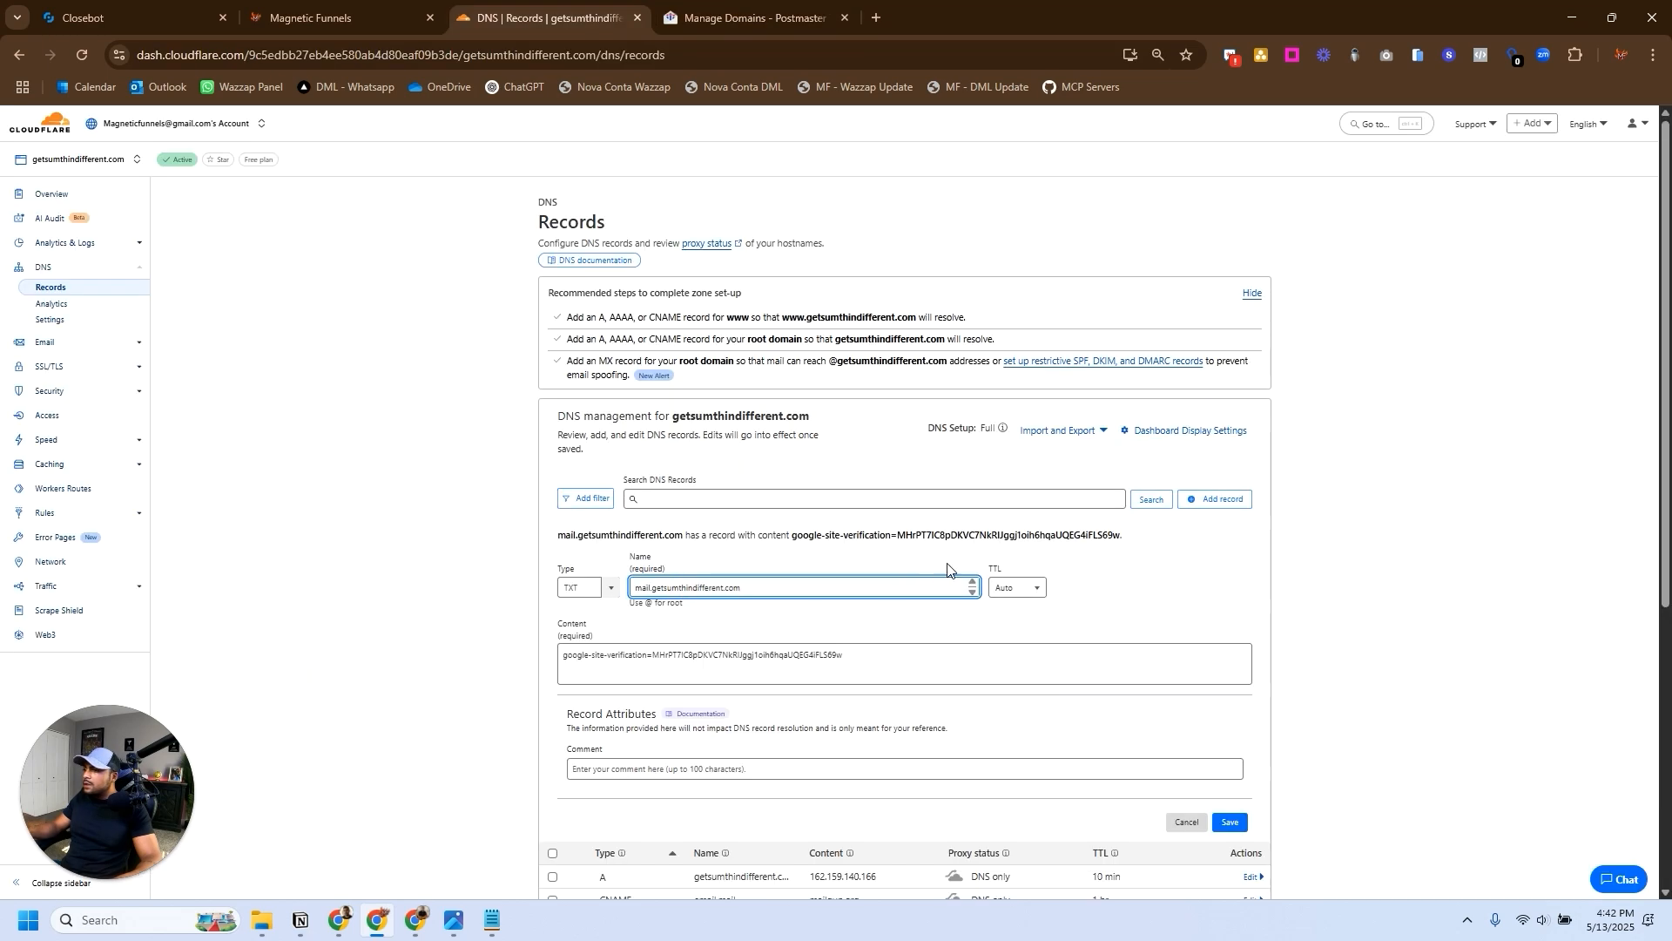
pyautogui.click(1230, 822)
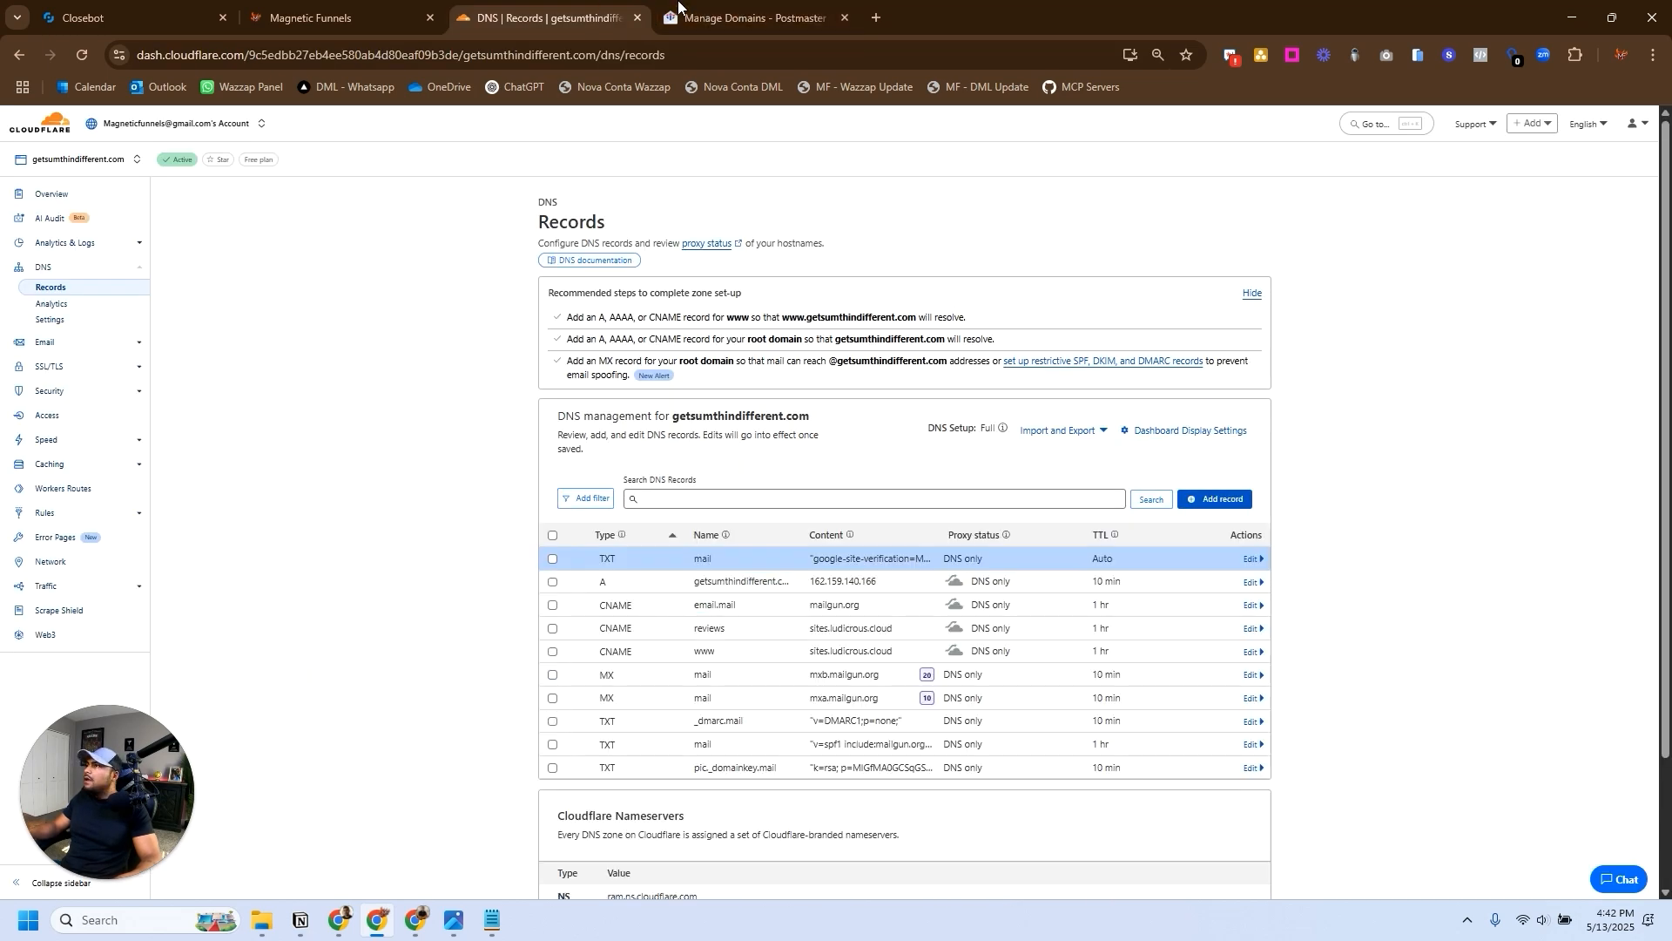
# - Switch back to Postmaster Tools and verify ownership of mail.getsumthindifferent.com, repeating the check until it is accepted
pyautogui.hotkey('ctrl', 'Tab')
pyautogui.click(997, 637)
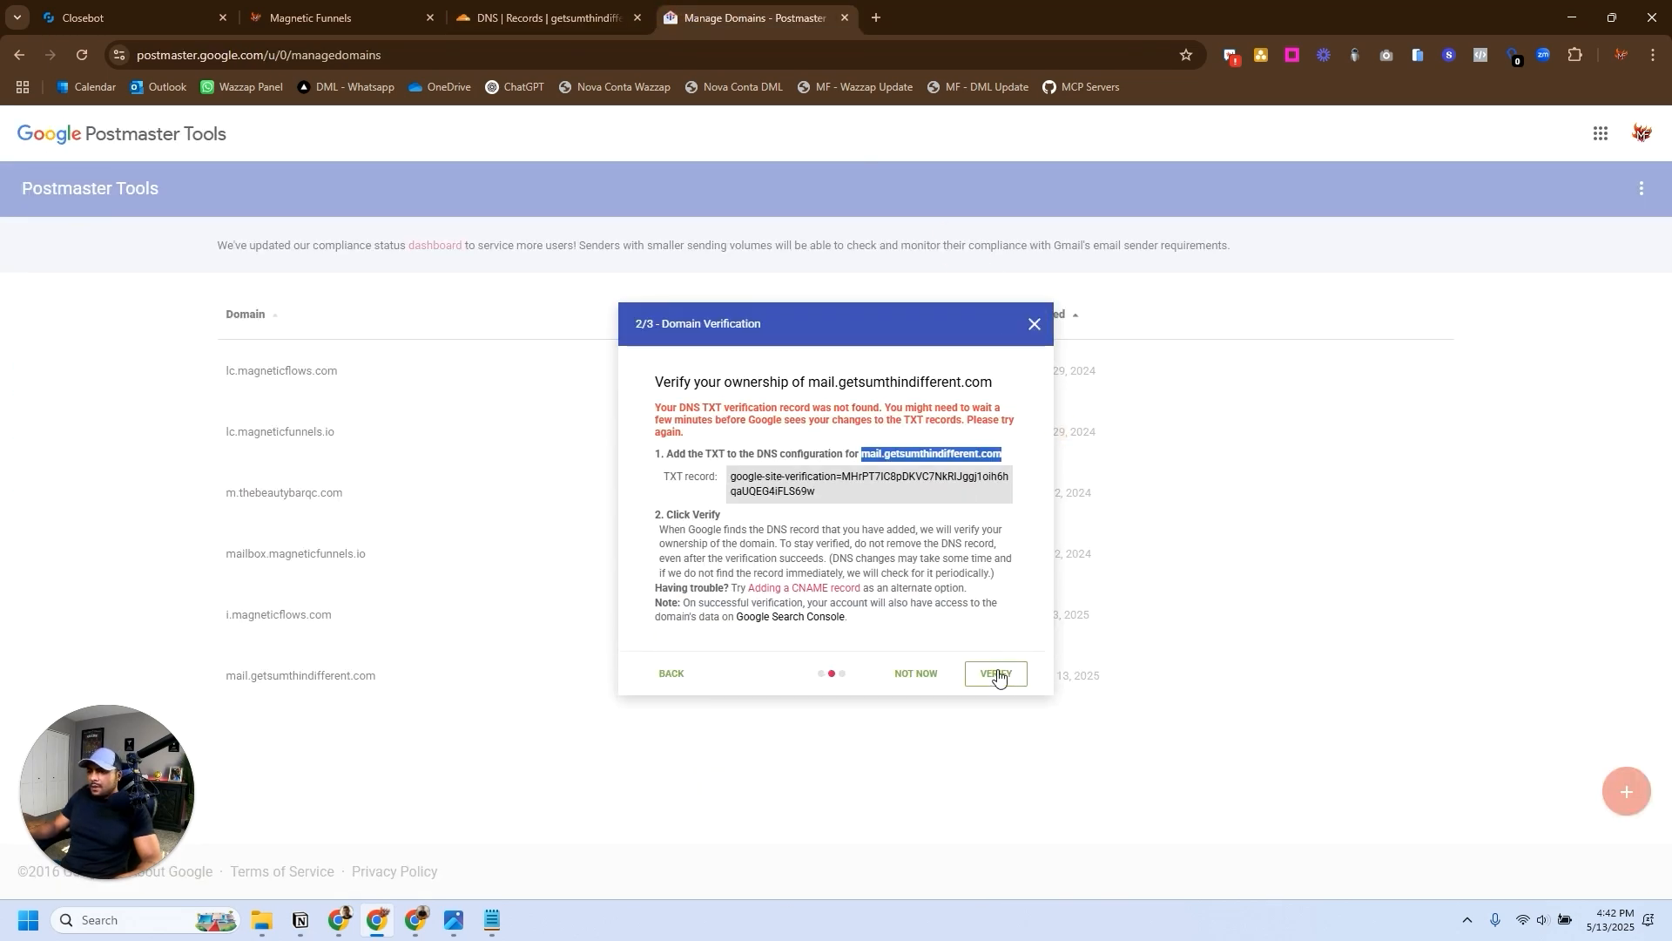
pyautogui.click(996, 672)
pyautogui.click(1000, 657)
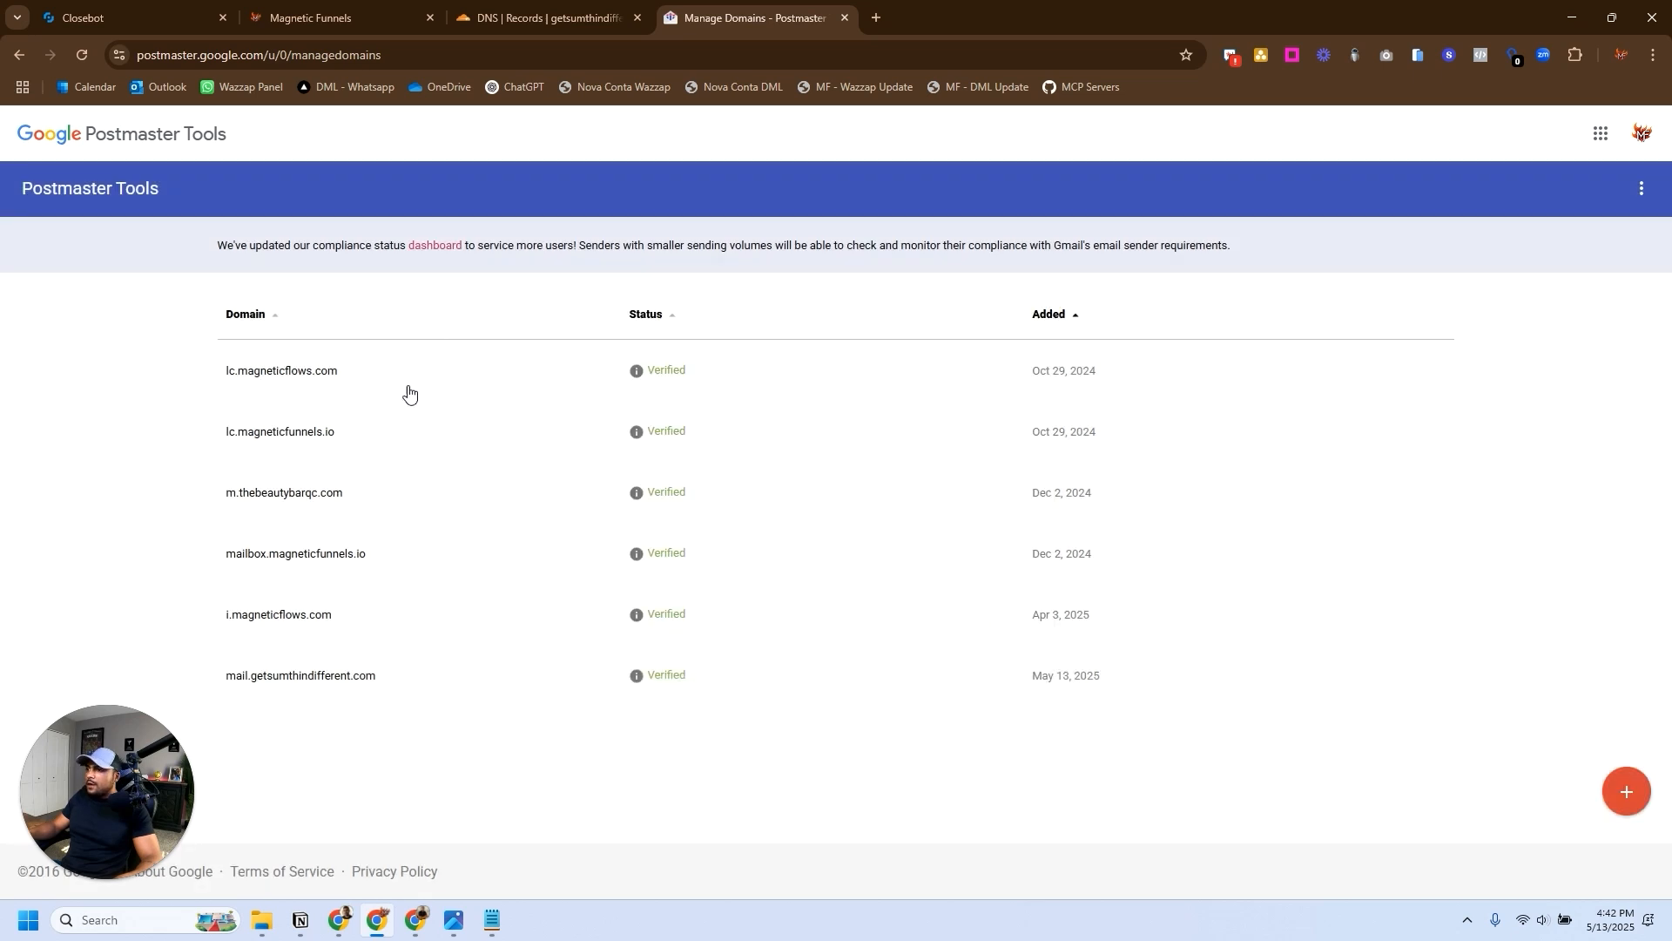
# - Check the spam rate dashboard of mail.getsumthindifferent.com, then that of lc.magneticflows.com over the last 120 days
pyautogui.click(351, 676)
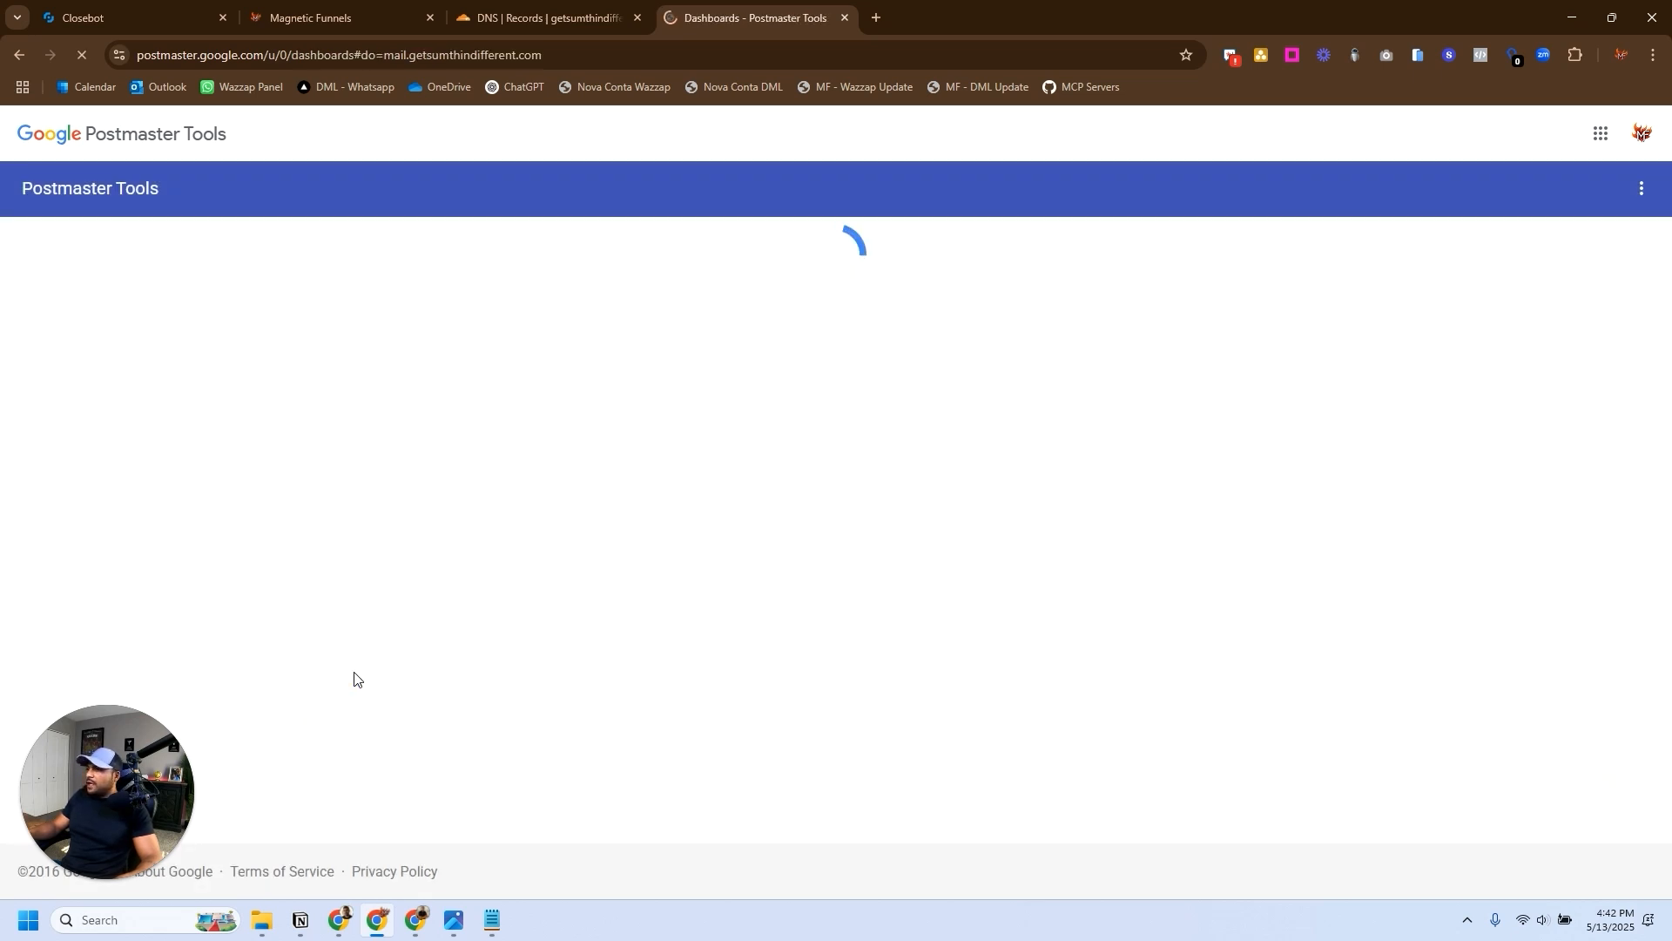
pyautogui.click(28, 60)
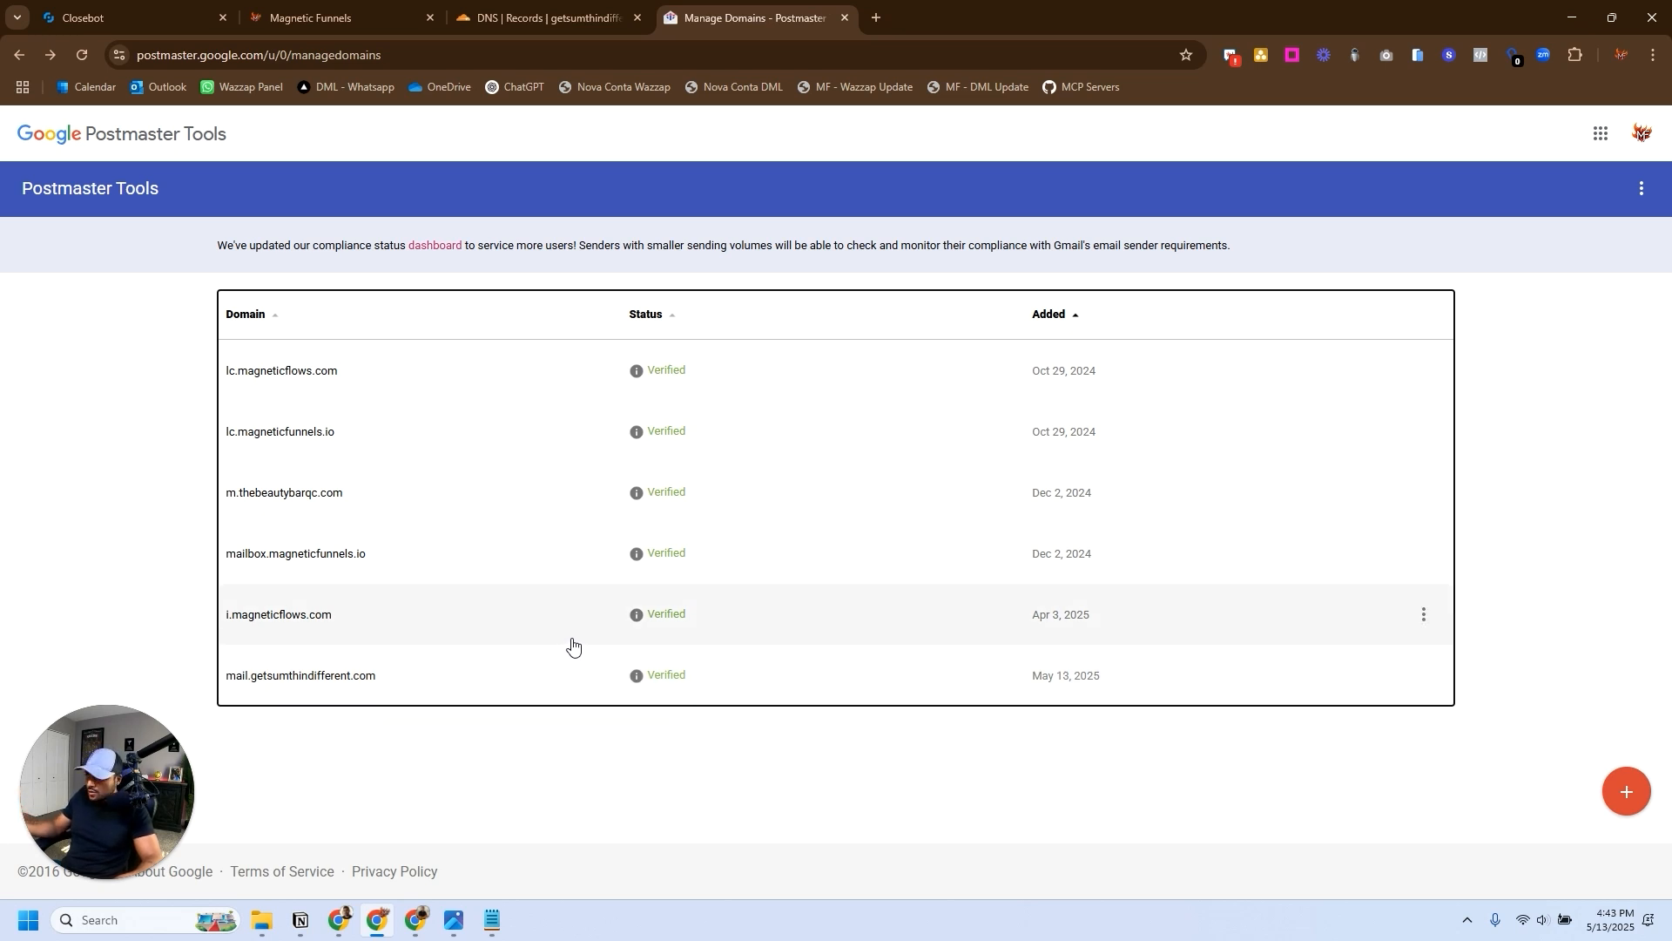
pyautogui.click(278, 384)
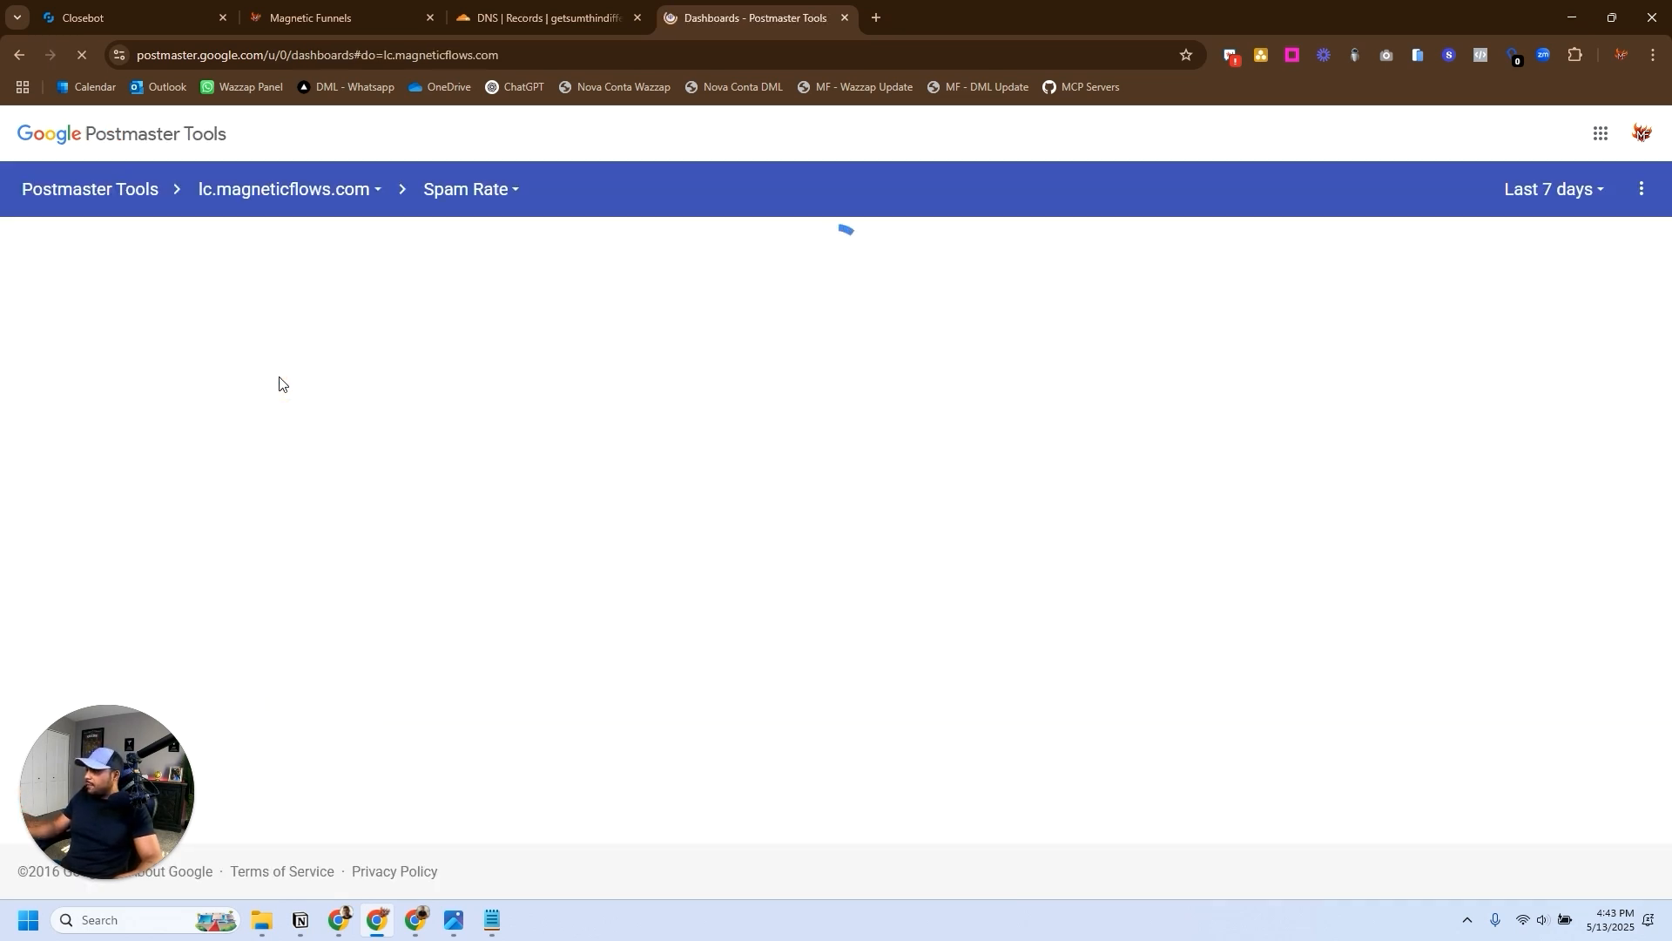
pyautogui.click(1568, 192)
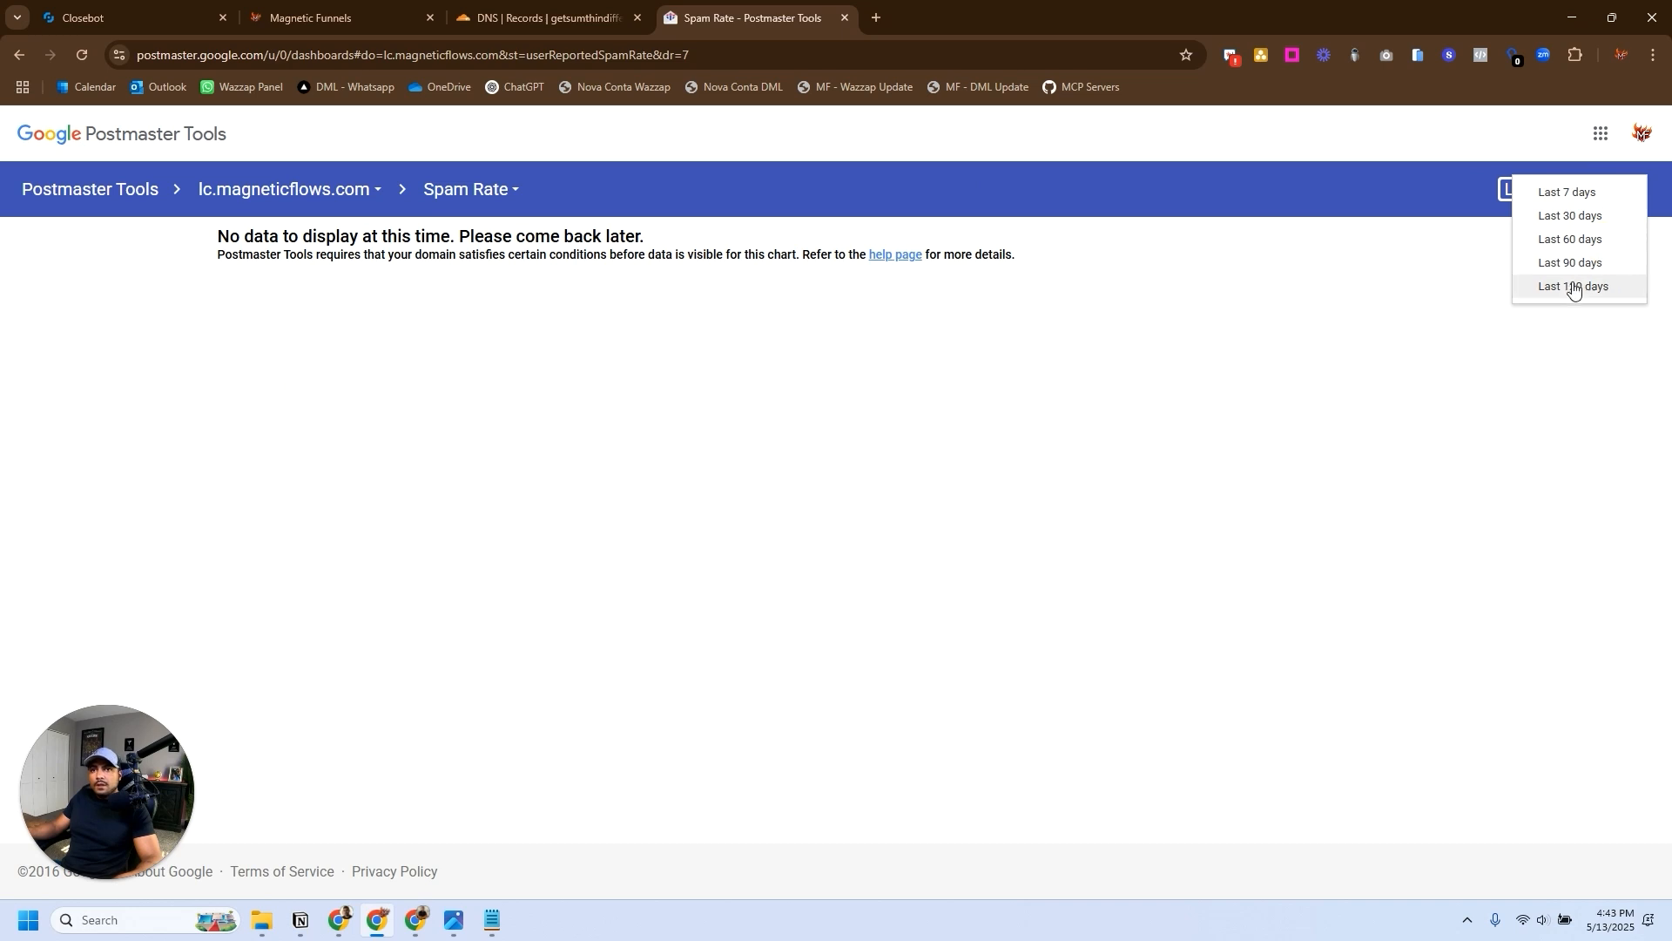
pyautogui.click(1573, 287)
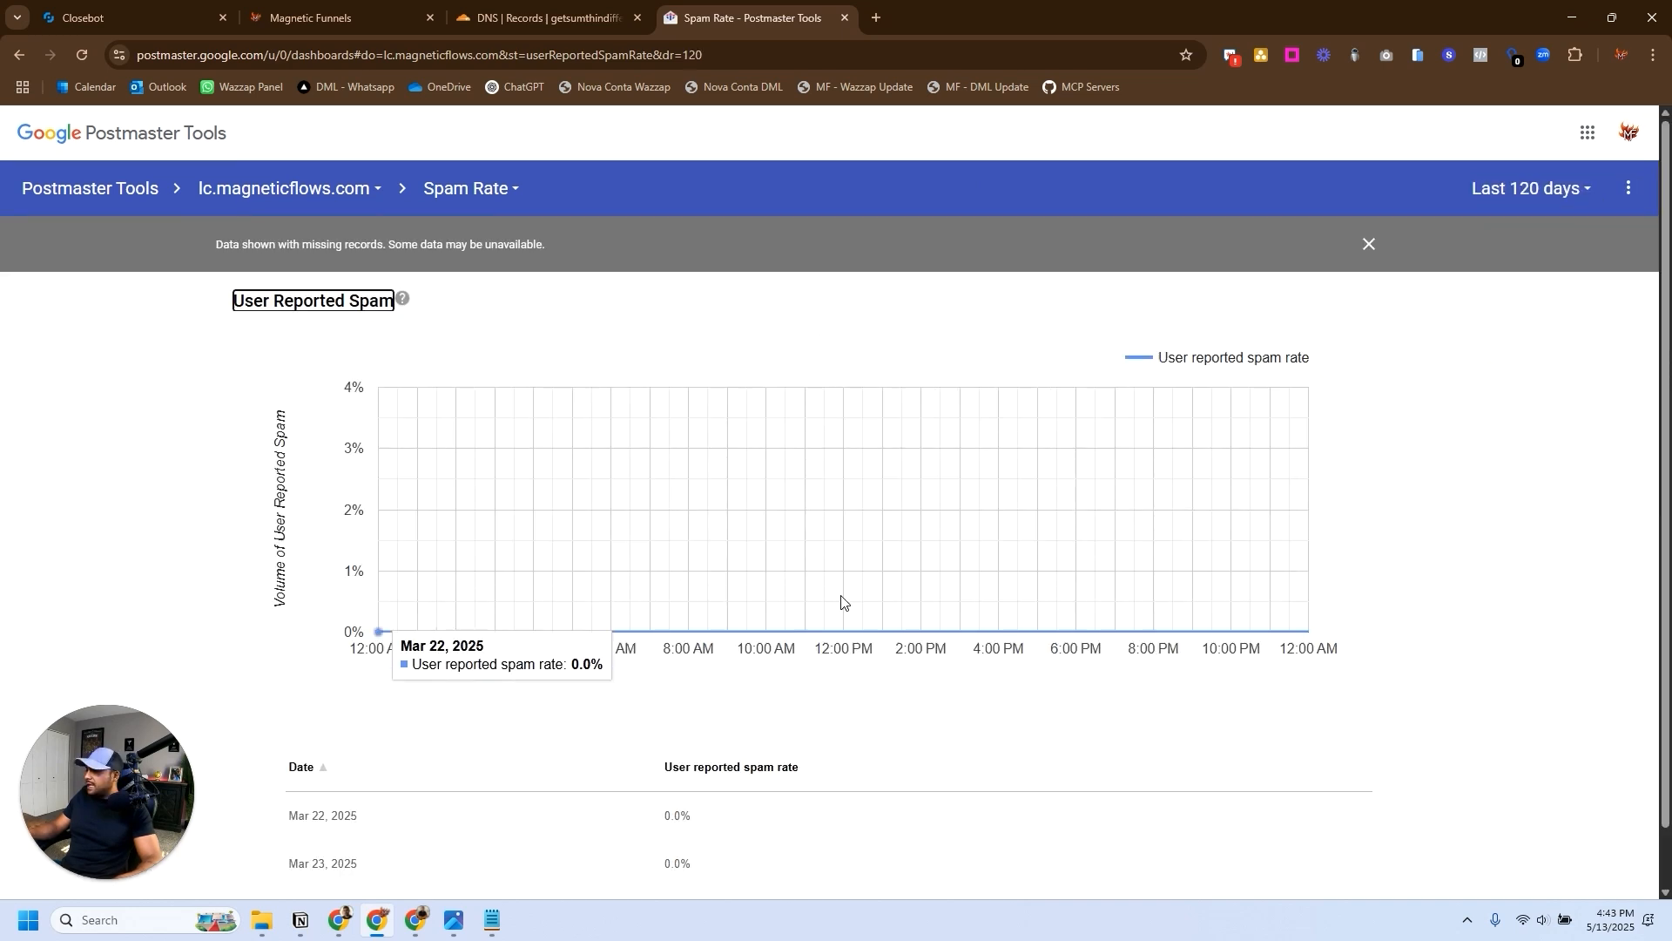
pyautogui.scroll(-1, 841, 601)
pyautogui.scroll(1, 871, 349)
# - Examine the IP Reputation and Domain Reputation dashboards for lc.magneticflows.com
pyautogui.click(488, 188)
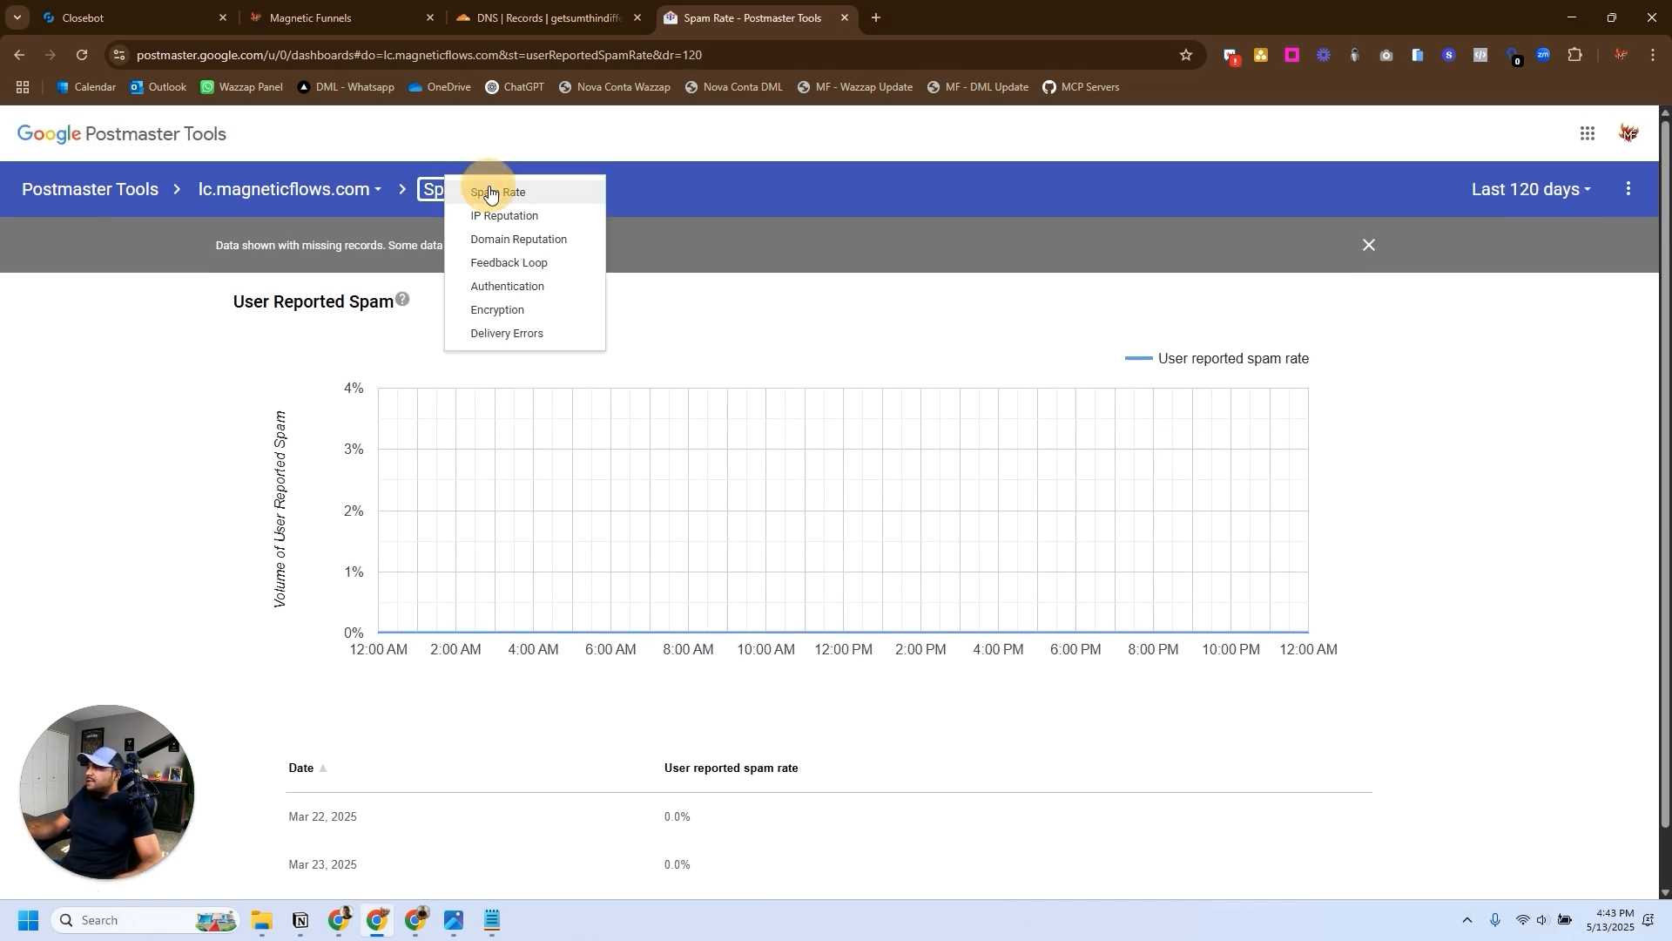
pyautogui.click(504, 216)
pyautogui.click(499, 191)
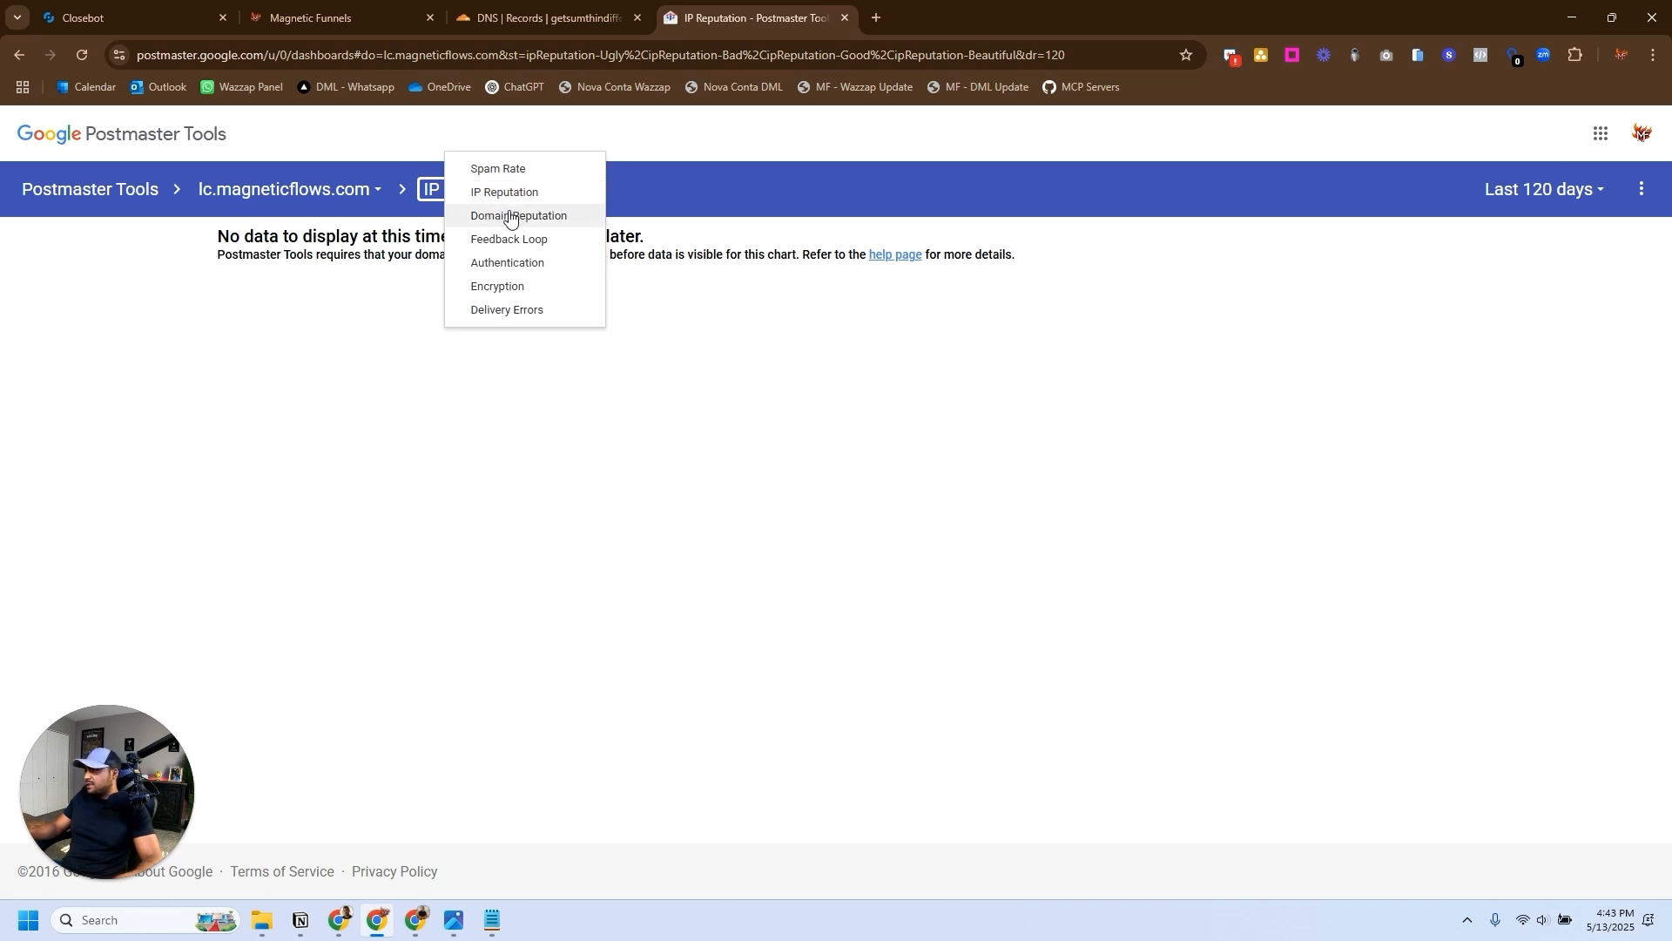
pyautogui.click(509, 216)
pyautogui.scroll(-1, 638, 603)
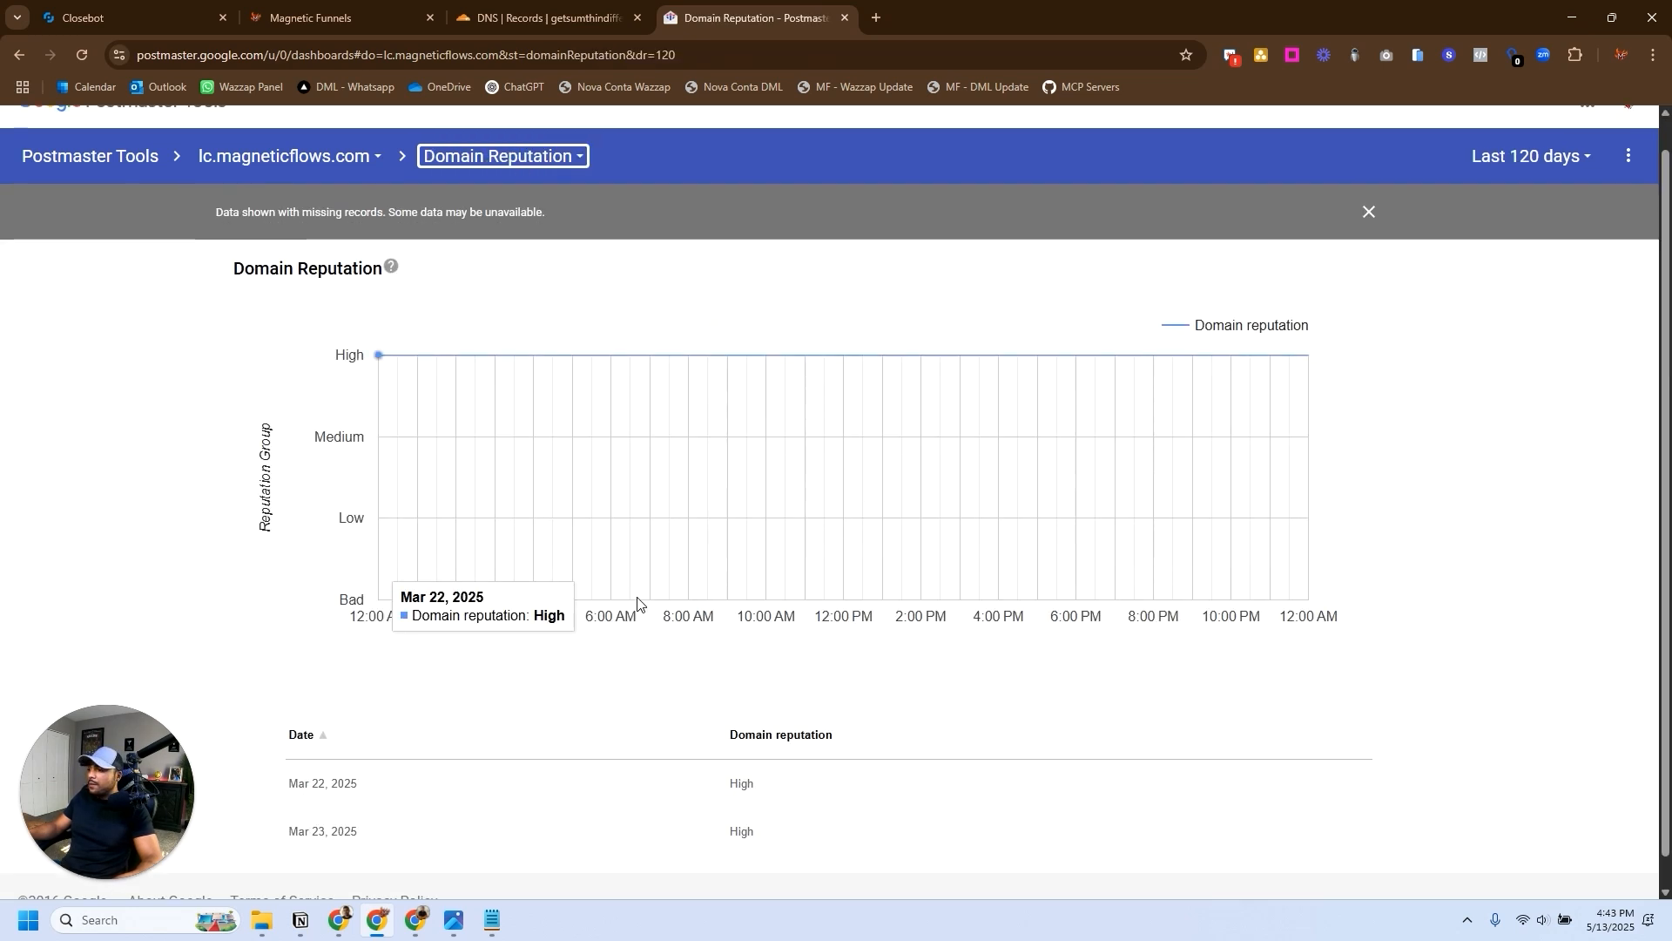
pyautogui.scroll(1, 661, 597)
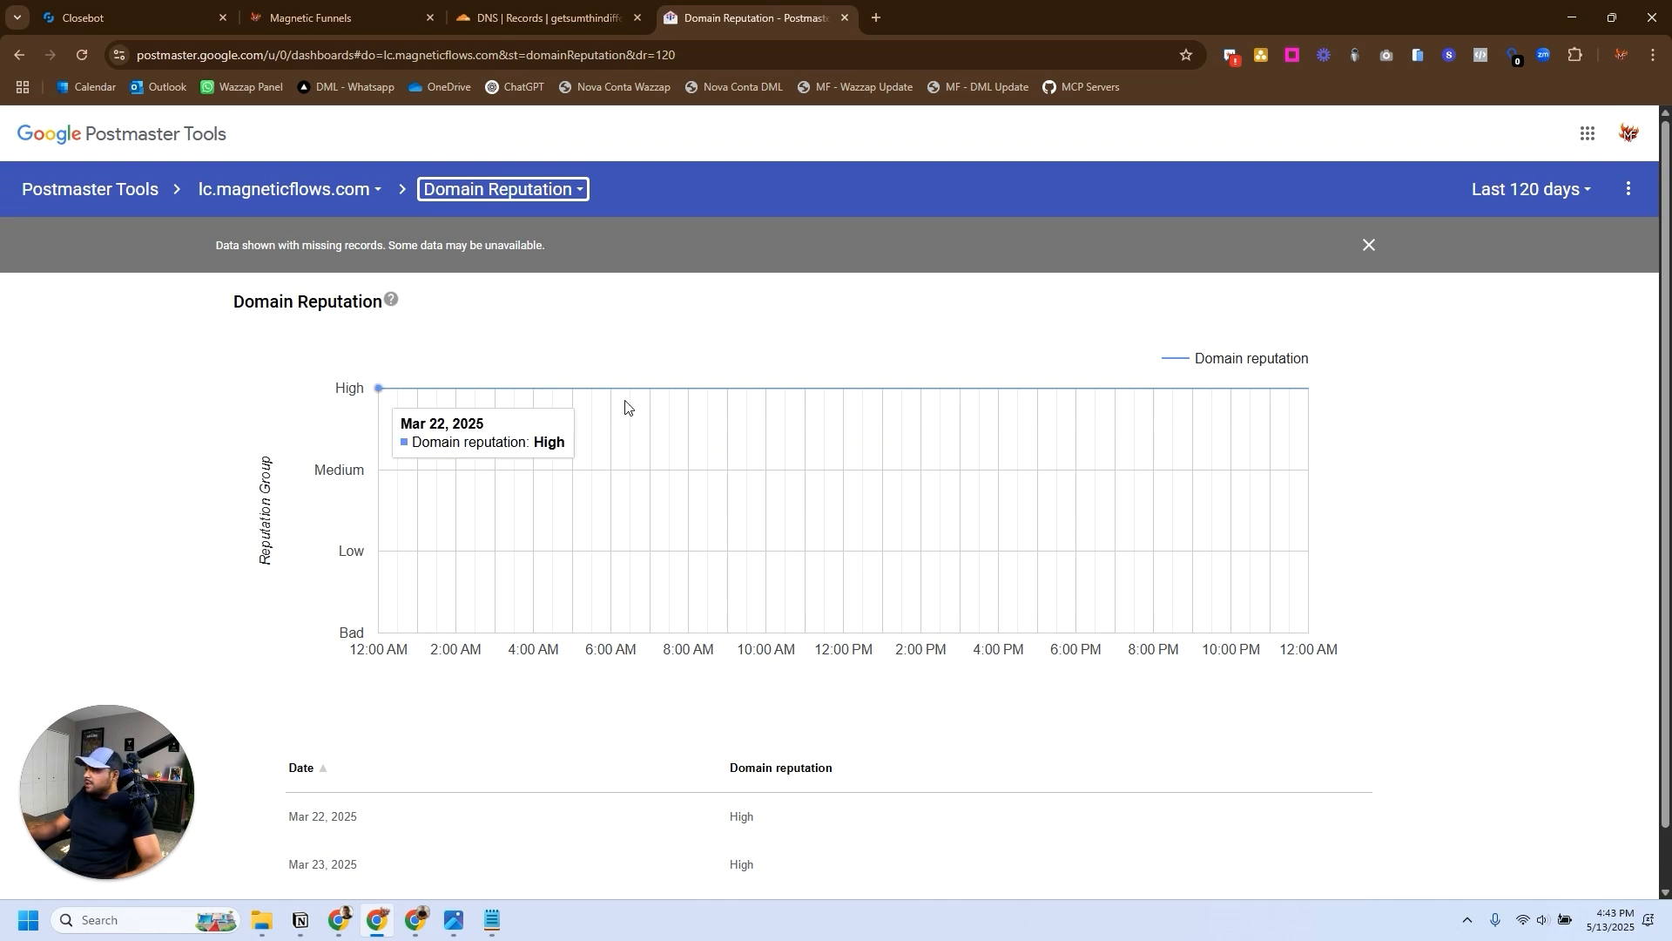